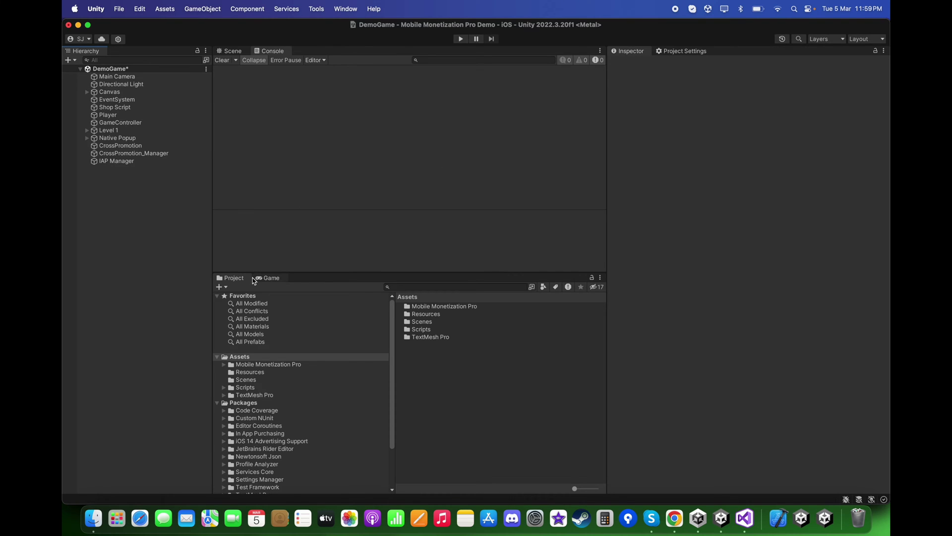
# Open the Mobile Monetization Pro Integration Tool and choose the User Ratings Popup integration.
pyautogui.click(255, 278)
pyautogui.click(317, 9)
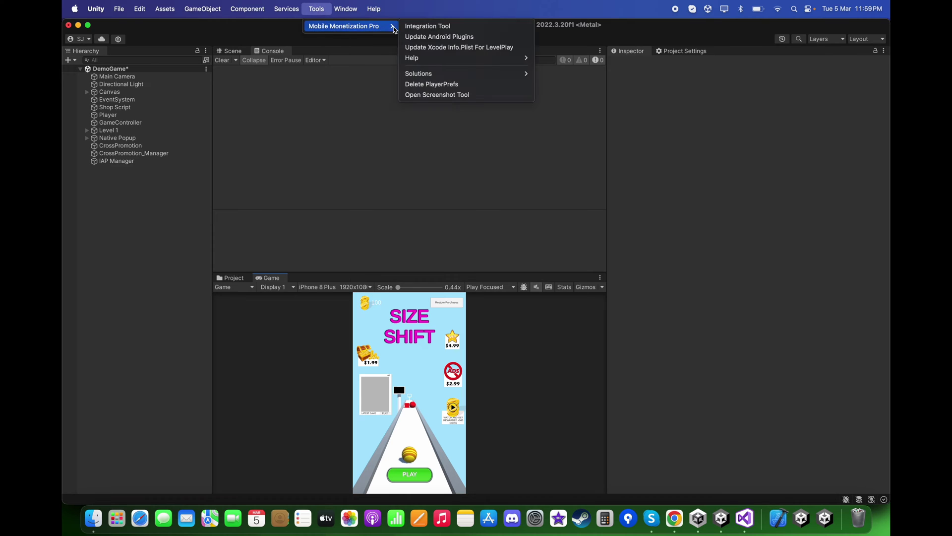
pyautogui.click(408, 27)
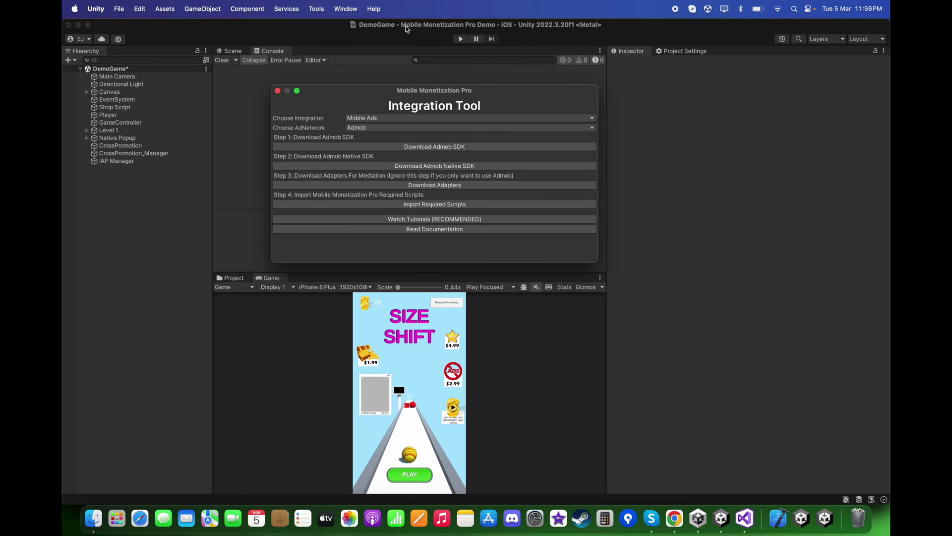
pyautogui.click(361, 121)
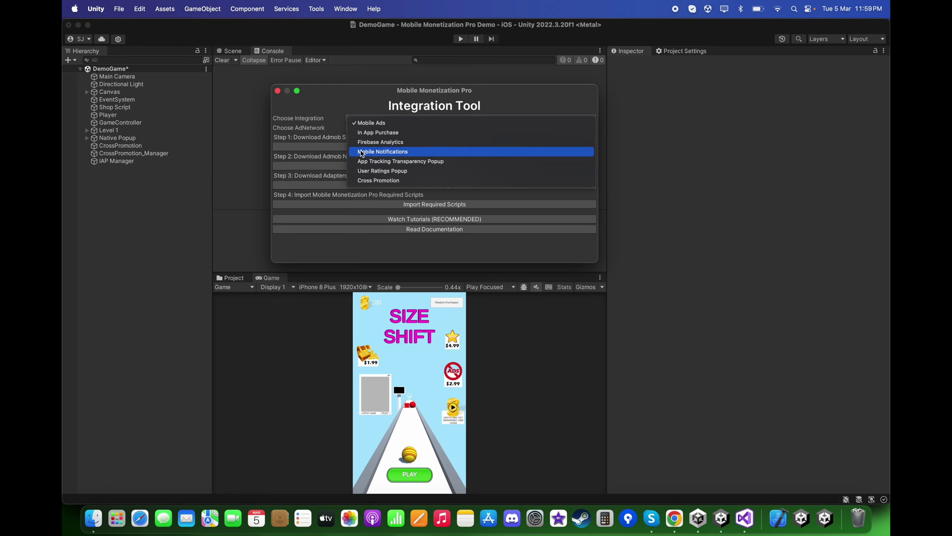
pyautogui.click(374, 172)
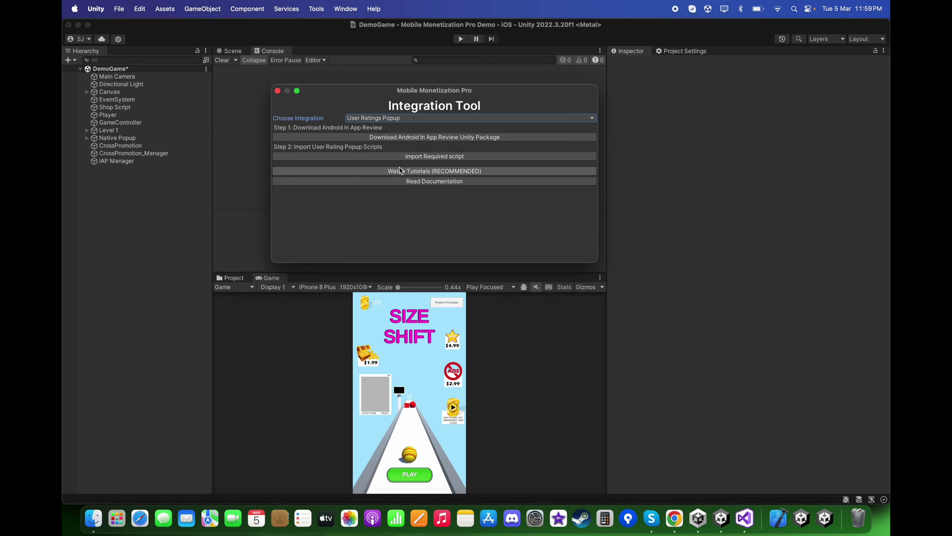
# Follow Android's in-app review guide to the Play In-App Review 1.8.1 package page for Unity.
pyautogui.click(441, 137)
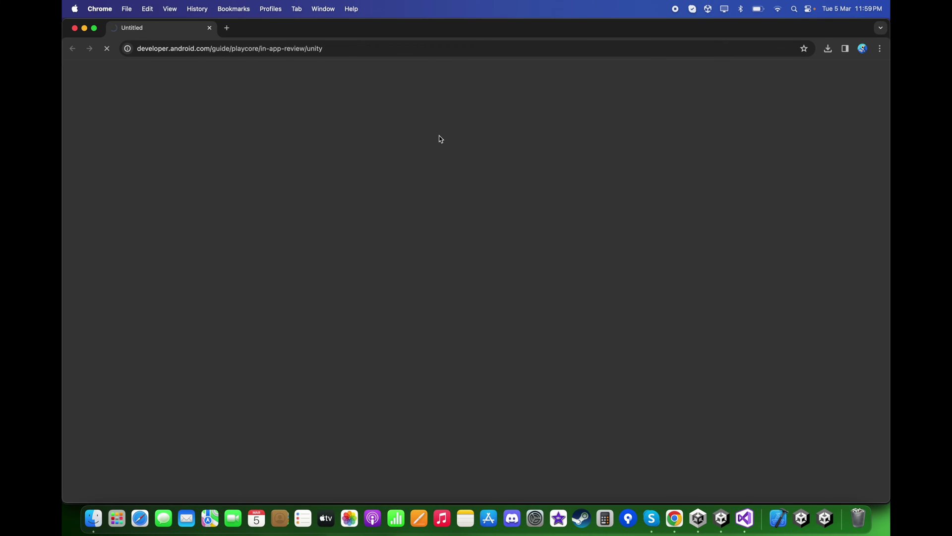
pyautogui.scroll(-4, 445, 262)
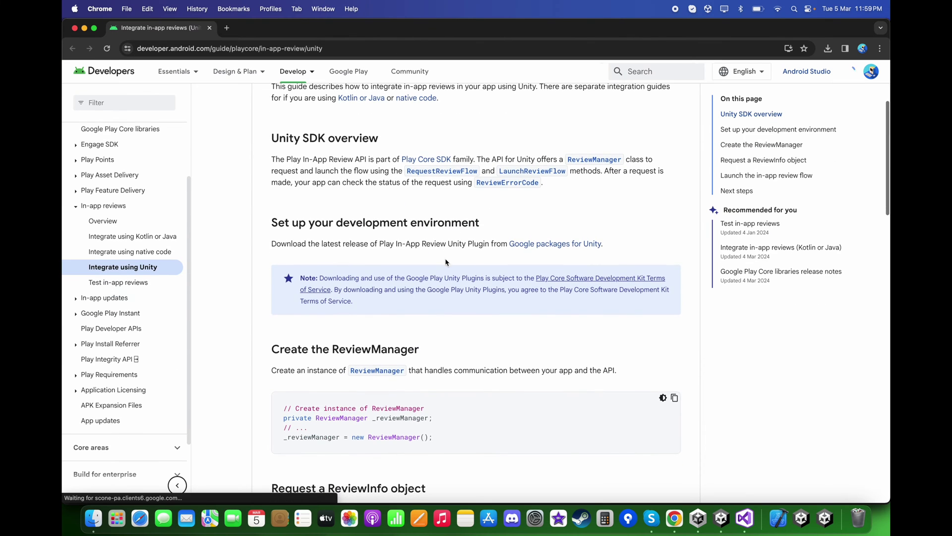
pyautogui.click(555, 244)
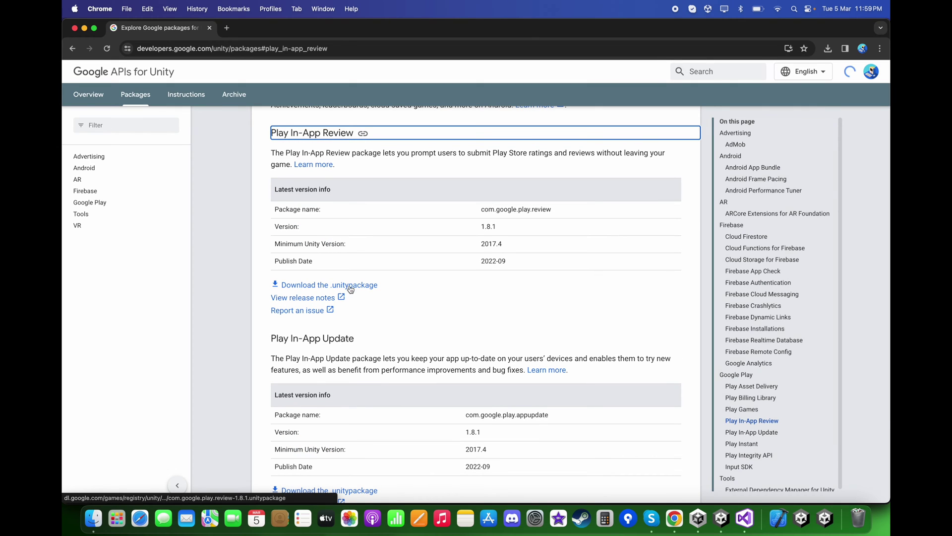
# Download the Play In-App Review .unitypackage and import all of its files into the project.
pyautogui.click(358, 288)
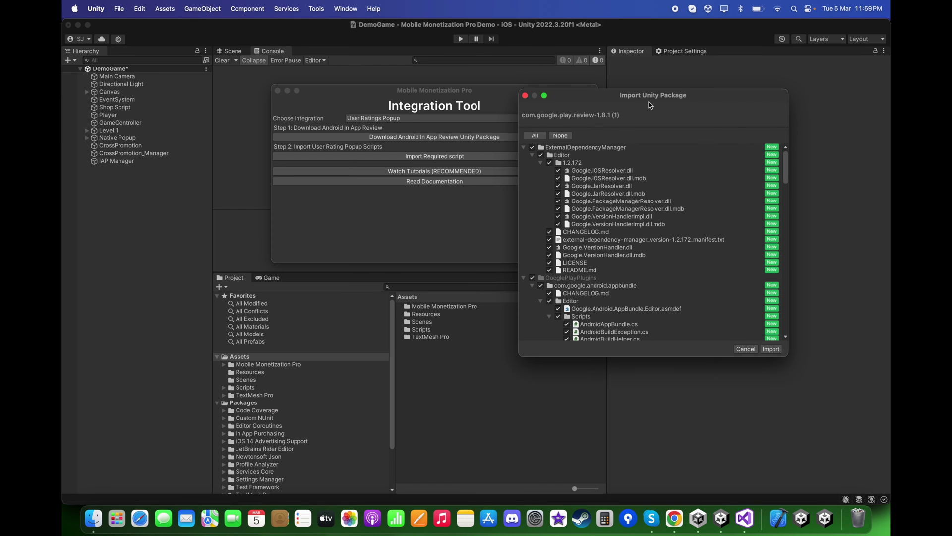
pyautogui.click(771, 350)
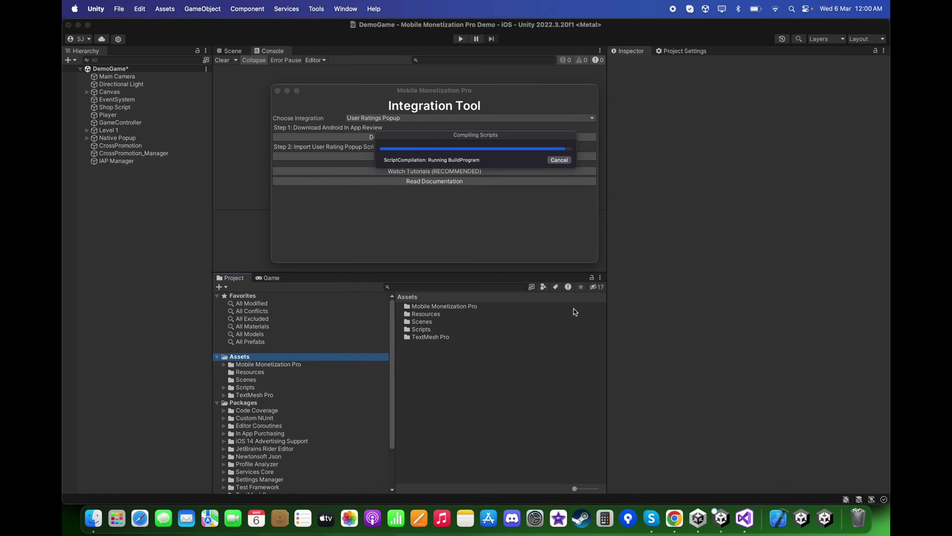
pyautogui.moveTo(458, 92); pyautogui.dragTo(407, 93)
# Import the User Ratings popup scripts, then close the Integration Tool and clear the Console.
pyautogui.click(383, 157)
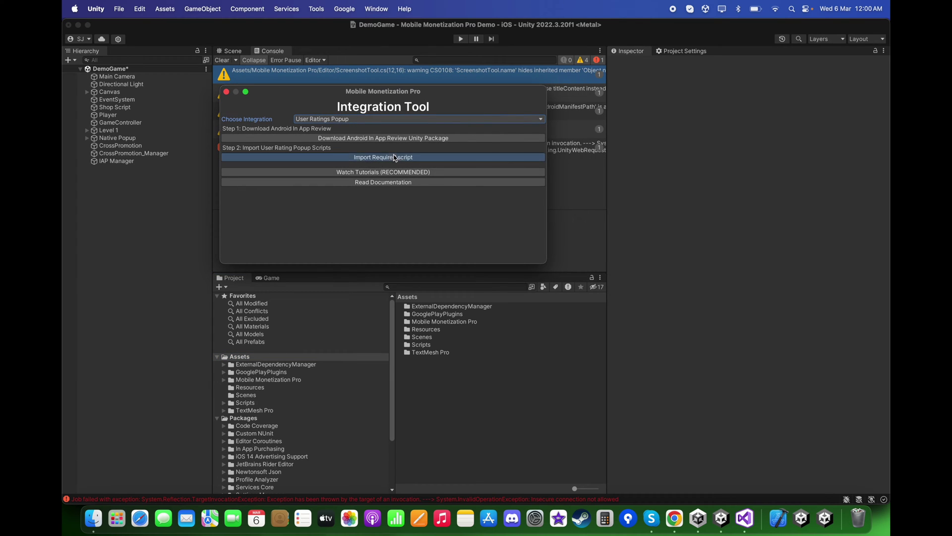
pyautogui.moveTo(445, 92); pyautogui.dragTo(489, 92)
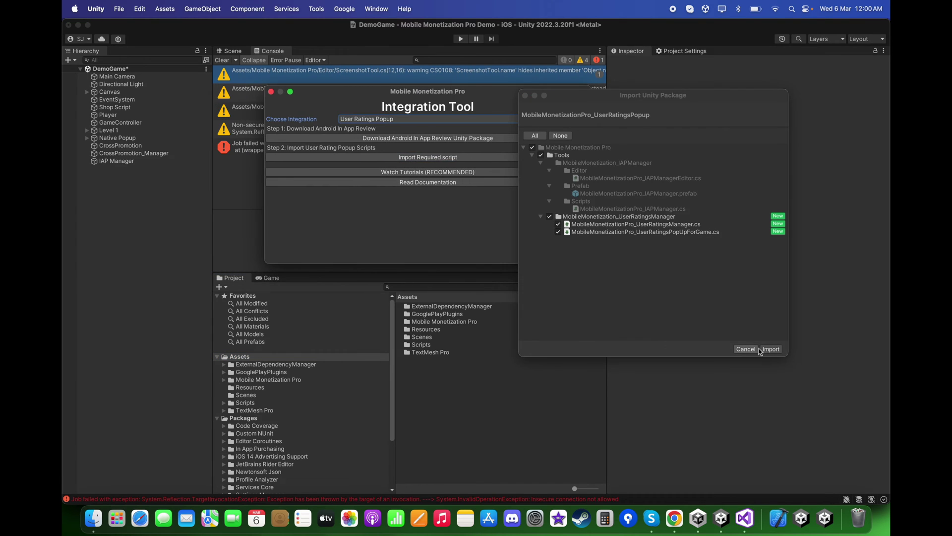
pyautogui.click(771, 350)
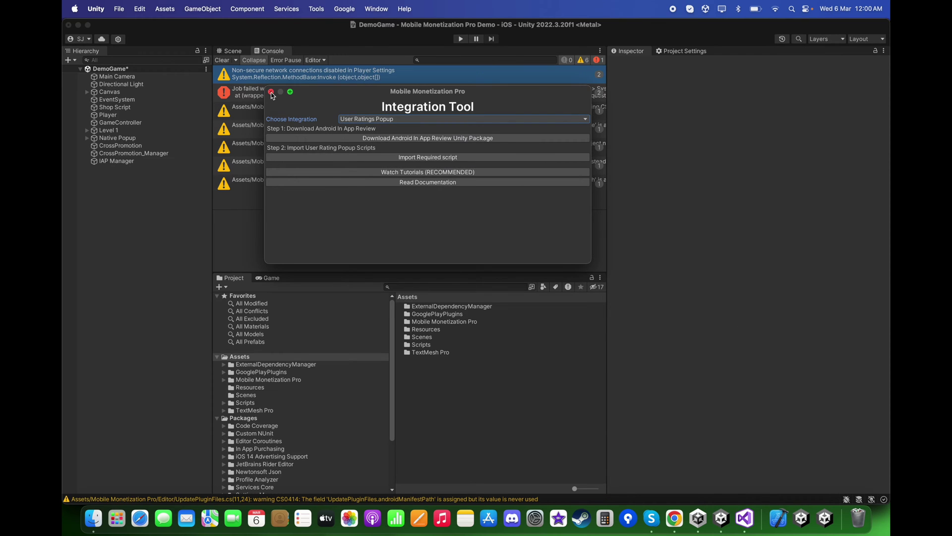
pyautogui.click(270, 91)
pyautogui.click(223, 60)
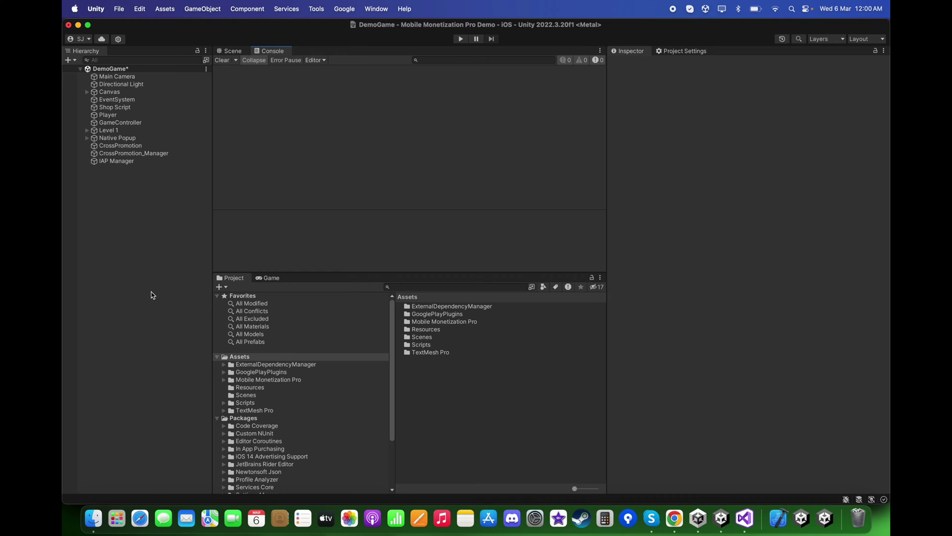
# Create an empty GameObject in the scene named 'User Ratings'.
pyautogui.rightClick(121, 231)
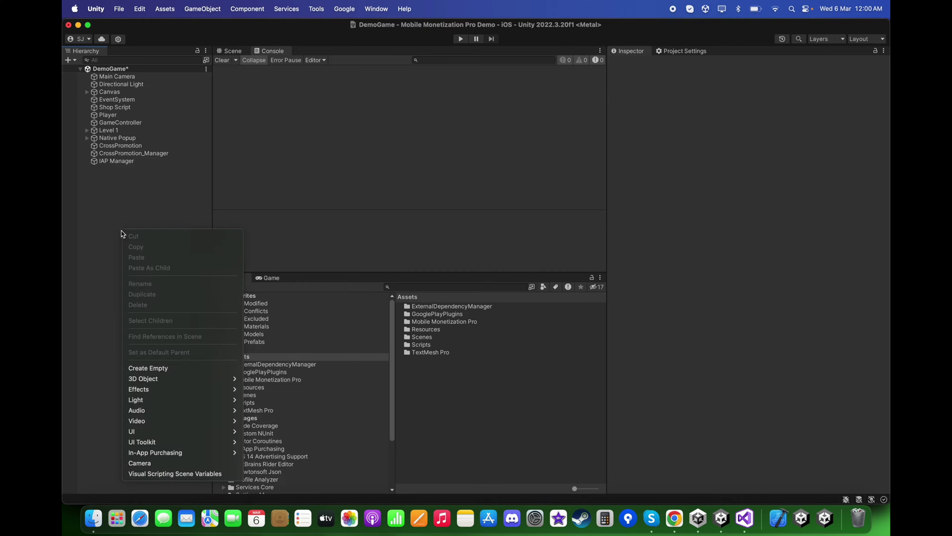
pyautogui.click(169, 367)
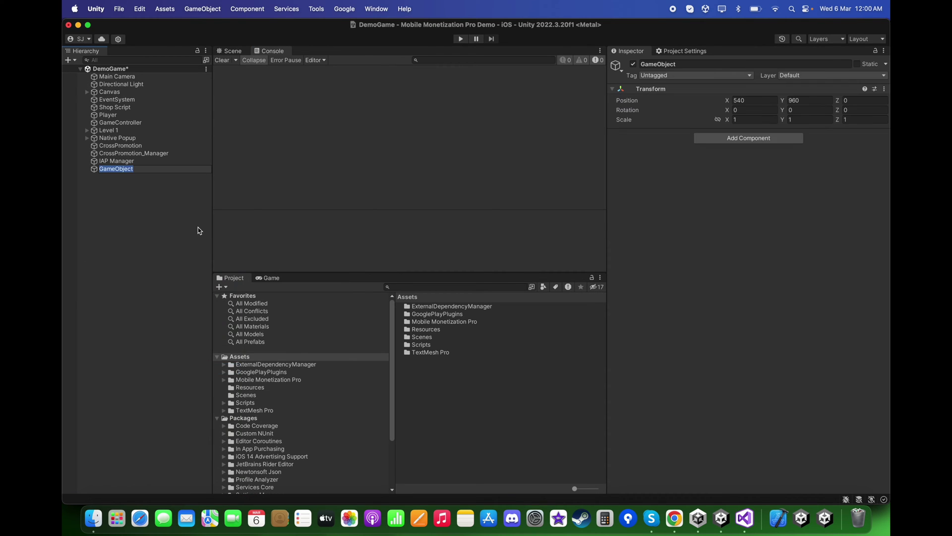
pyautogui.write('User Ratings')
pyautogui.press('Return')
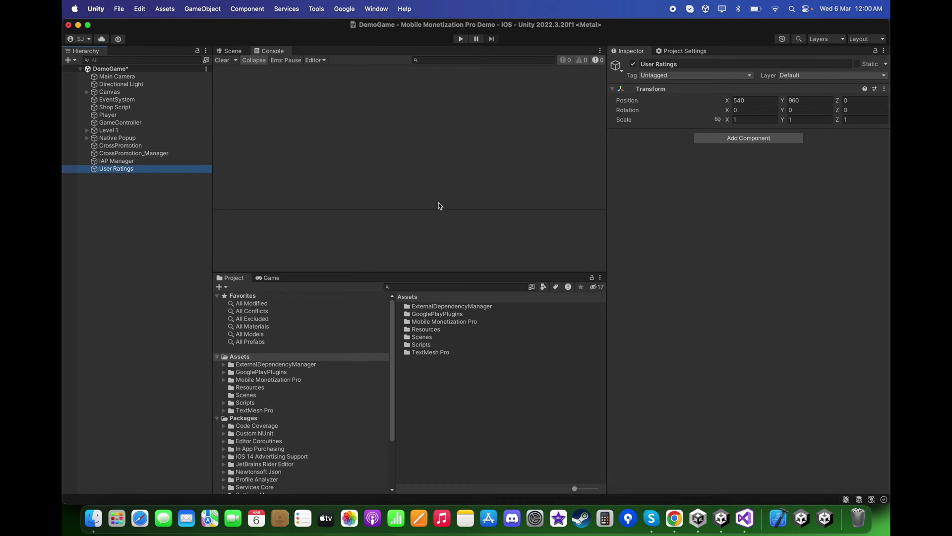
pyautogui.click(157, 226)
# Add a second empty GameObject named 'User Ratings Manager'.
pyautogui.rightClick(156, 225)
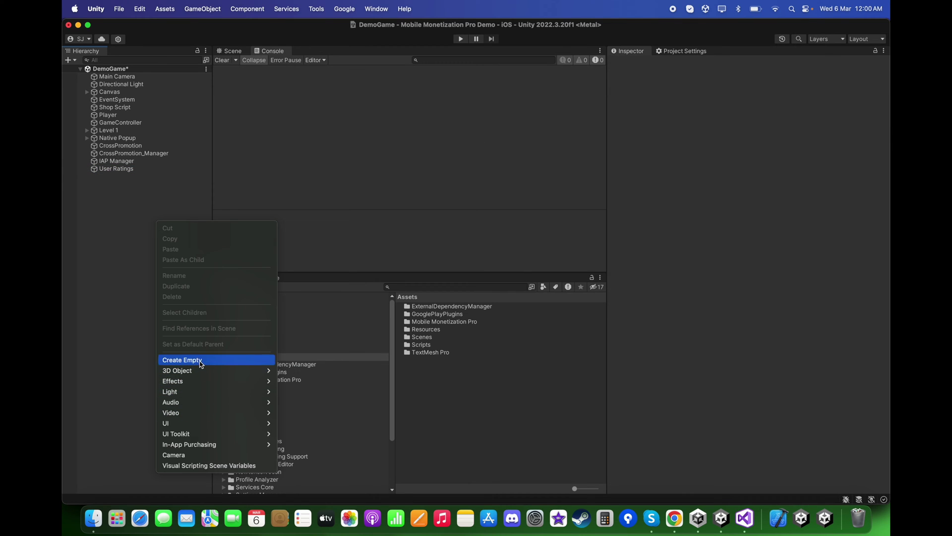
pyautogui.click(202, 364)
pyautogui.write('User Ratings Mana')
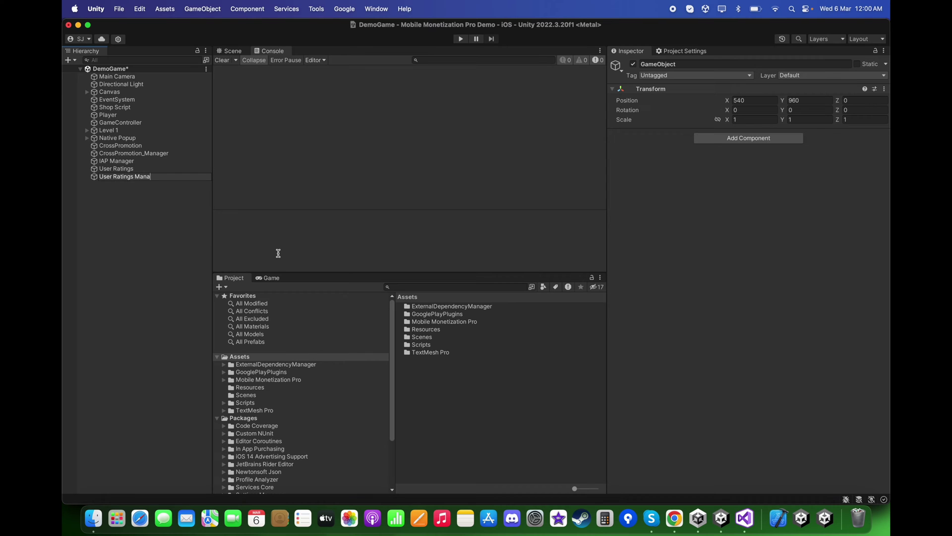
pyautogui.write('ger')
pyautogui.press('Return')
pyautogui.click(141, 169)
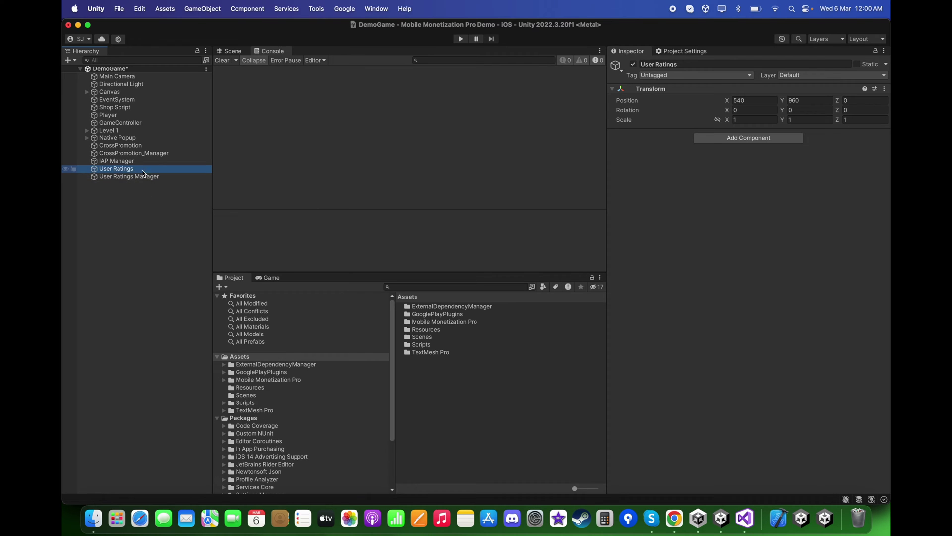
# Attach UserRatingsPopUpForGame to User Ratings and UserRatingsManager to User Ratings Manager.
pyautogui.doubleClick(450, 322)
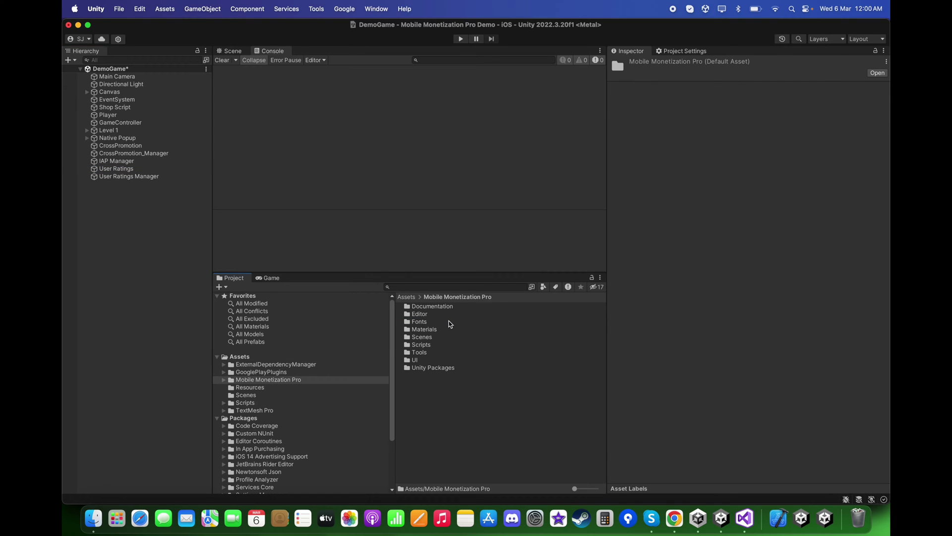
pyautogui.doubleClick(431, 352)
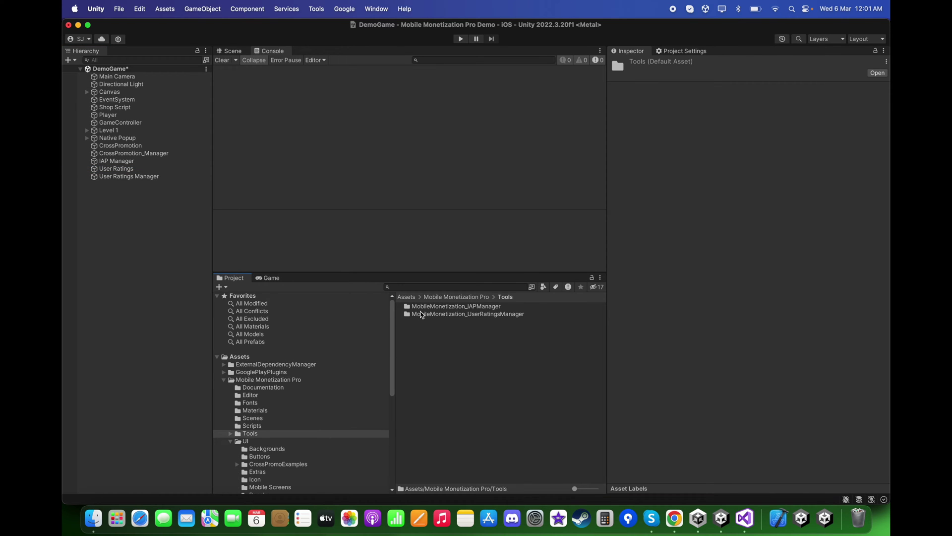
pyautogui.doubleClick(449, 315)
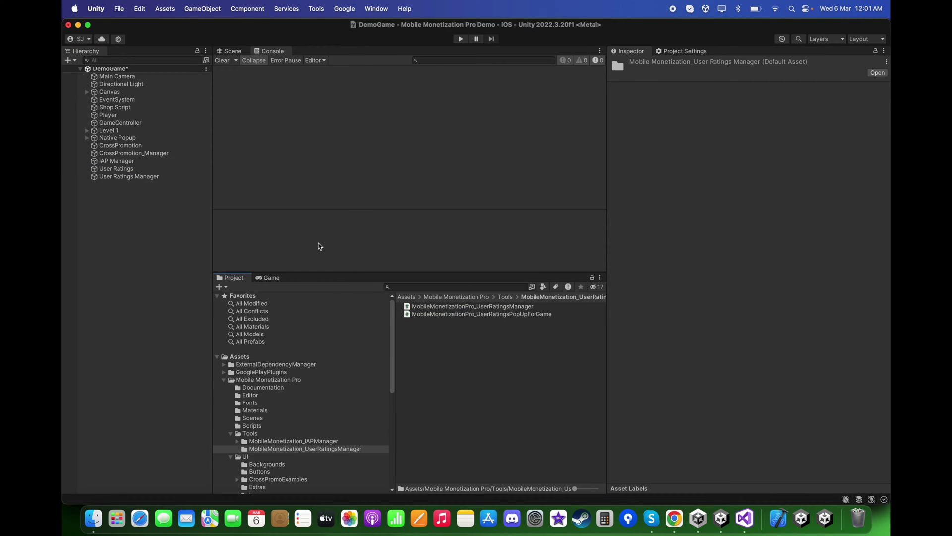
pyautogui.click(151, 169)
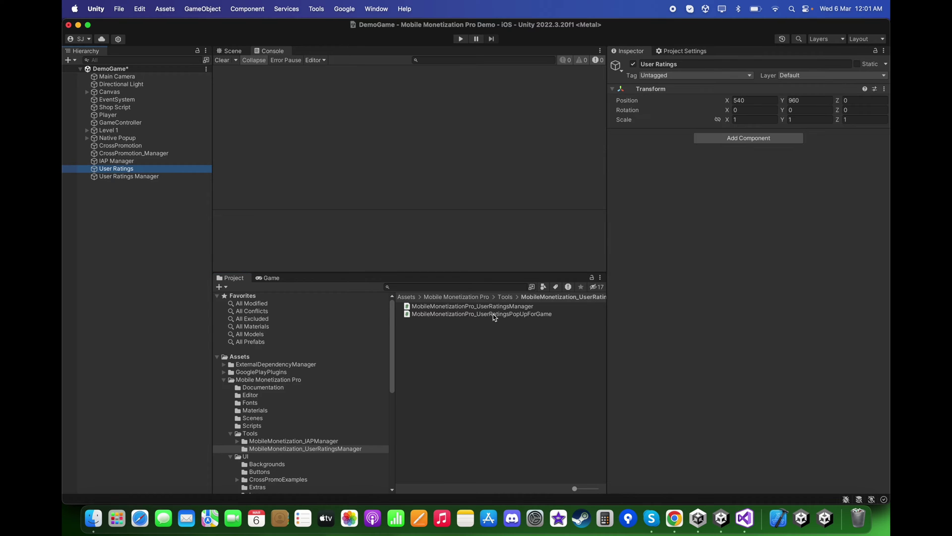
pyautogui.moveTo(494, 317); pyautogui.dragTo(695, 198)
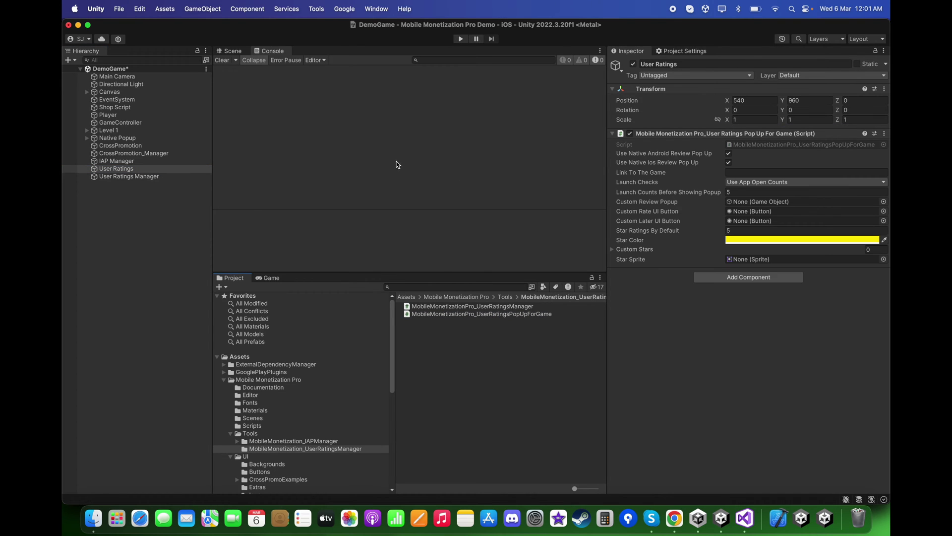
pyautogui.click(160, 177)
pyautogui.moveTo(480, 306); pyautogui.dragTo(752, 235)
# Collapse the Mobile Monetization Pro folder and show User Ratings' settings in the Inspector.
pyautogui.click(344, 402)
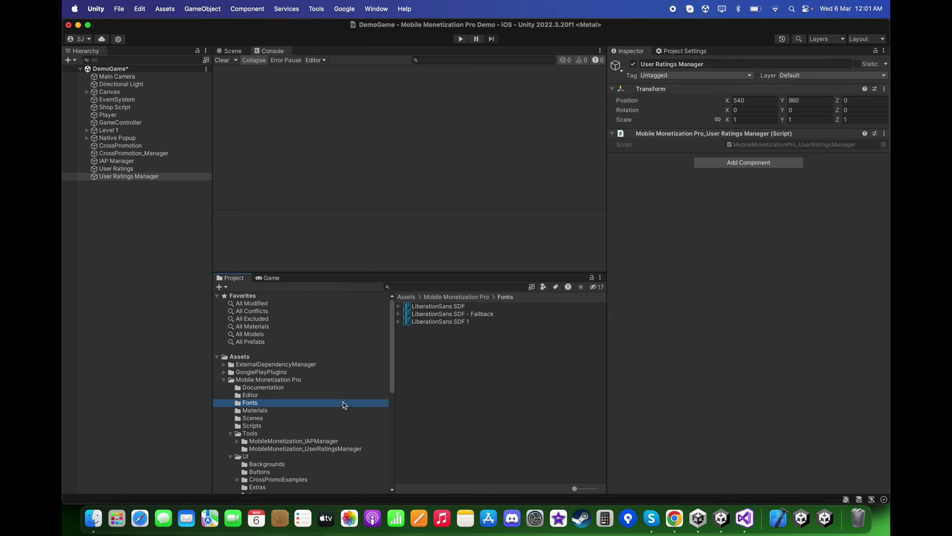
pyautogui.press('Left')
pyautogui.press('Left')
pyautogui.click(174, 300)
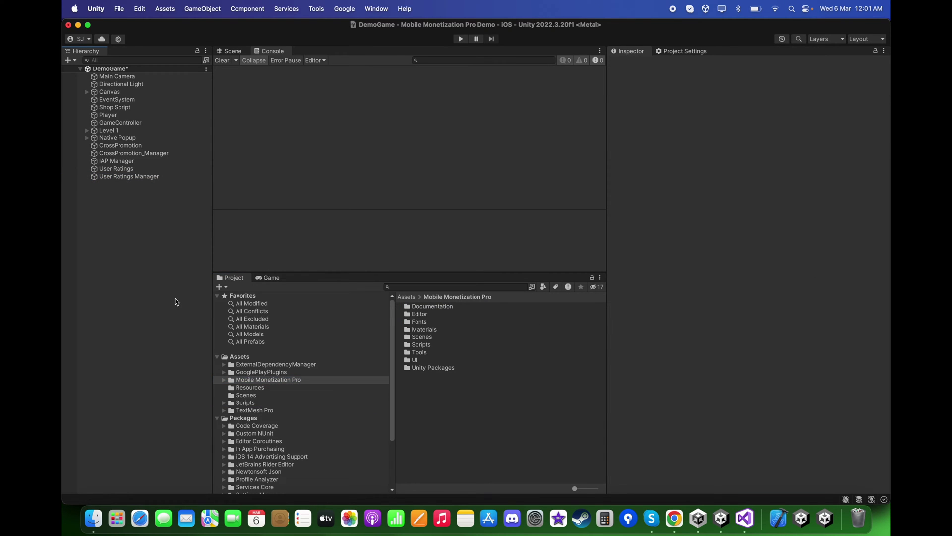
pyautogui.click(149, 169)
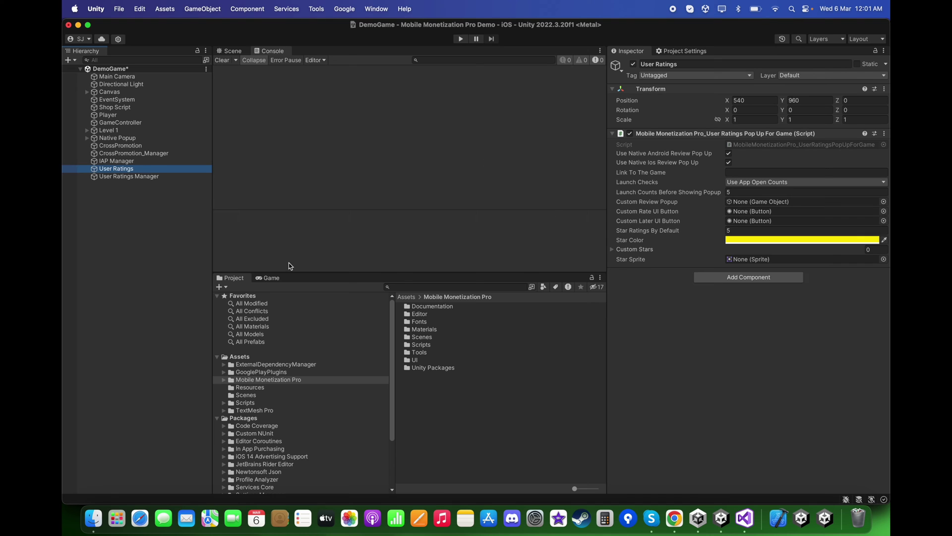
pyautogui.click(271, 277)
# Switch to the Scene view's Move tool and turn off both native Android and iOS review popups.
pyautogui.click(237, 51)
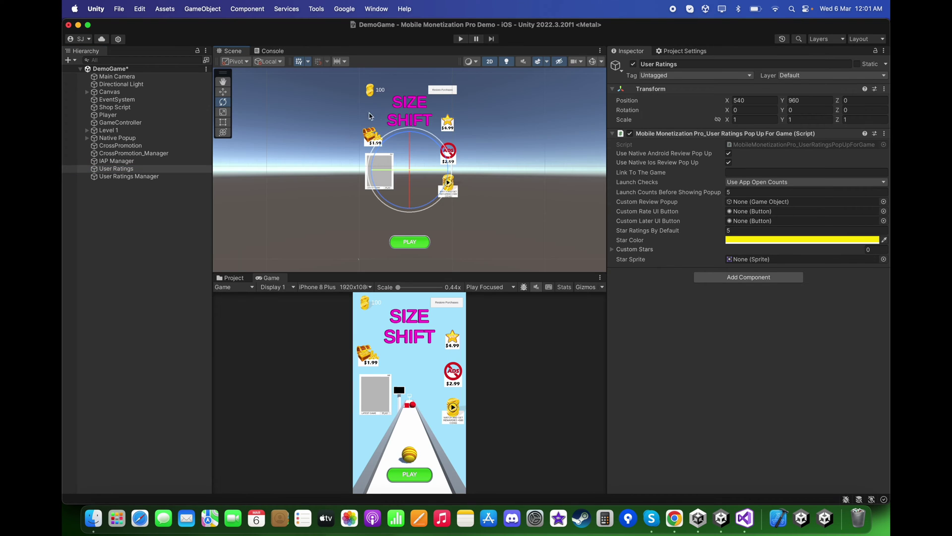
pyautogui.click(227, 92)
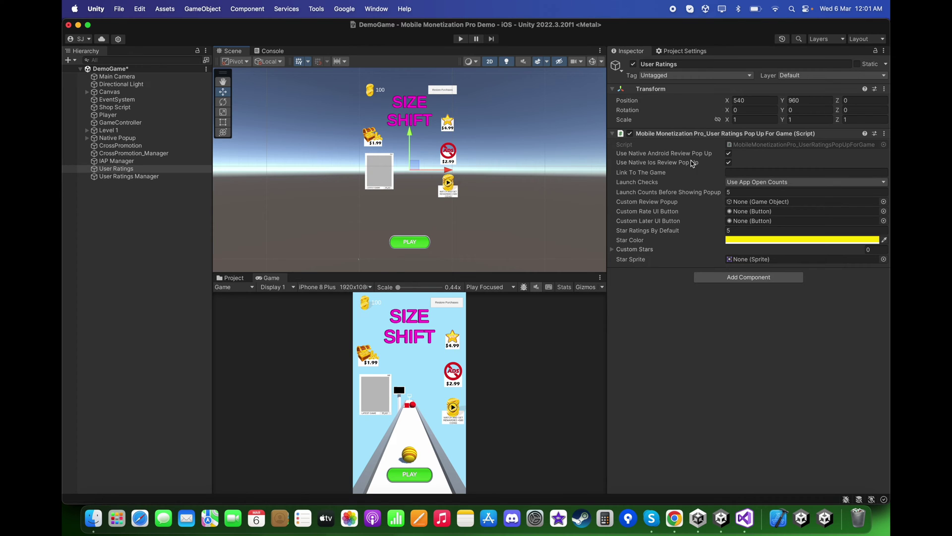
pyautogui.click(729, 154)
pyautogui.click(643, 376)
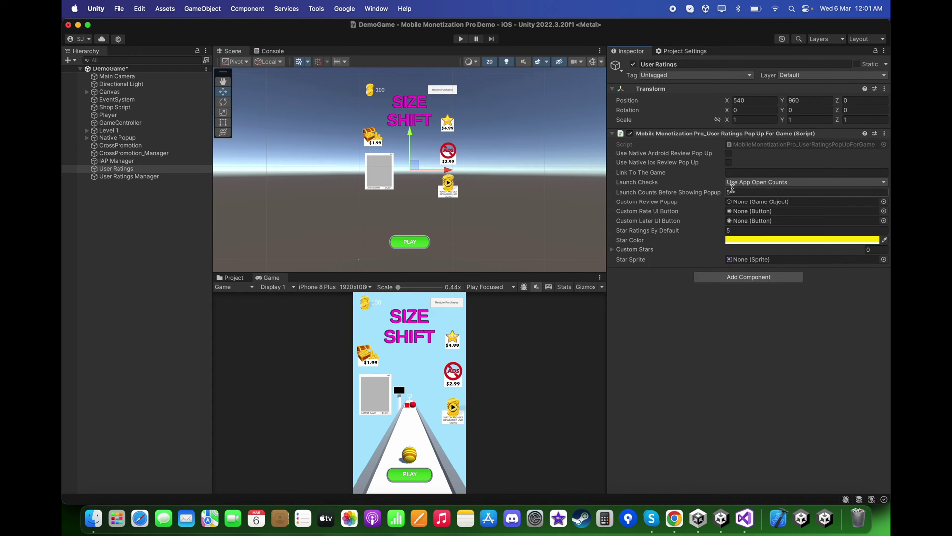
# Copy the game's Google Play store URL from Chrome into the Link To The Game field.
pyautogui.click(674, 518)
pyautogui.click(398, 48)
pyautogui.press('super+c')
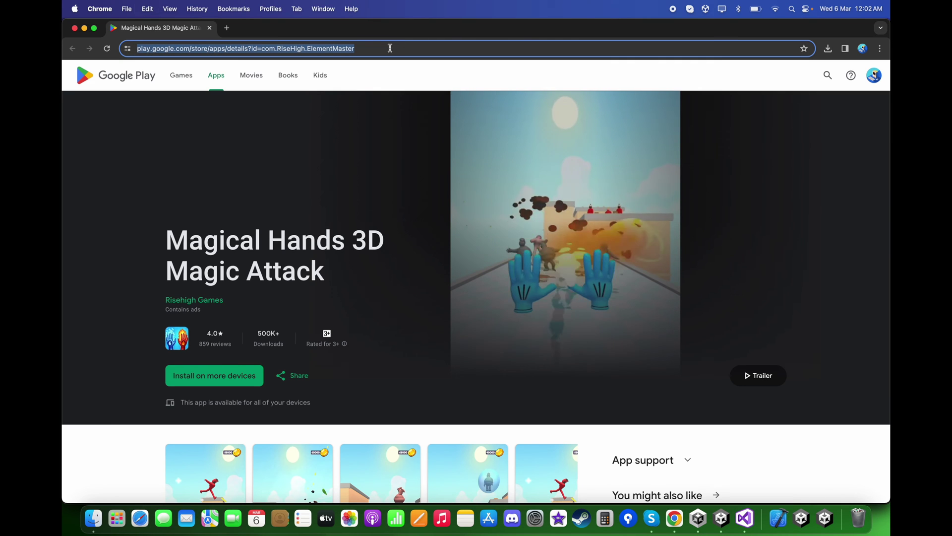
pyautogui.press('super+t')
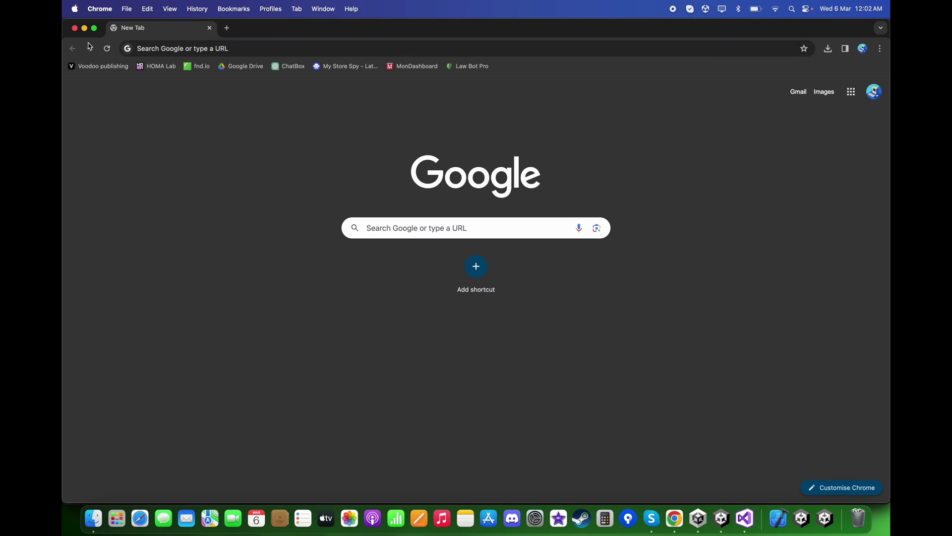
pyautogui.click(74, 29)
pyautogui.click(733, 173)
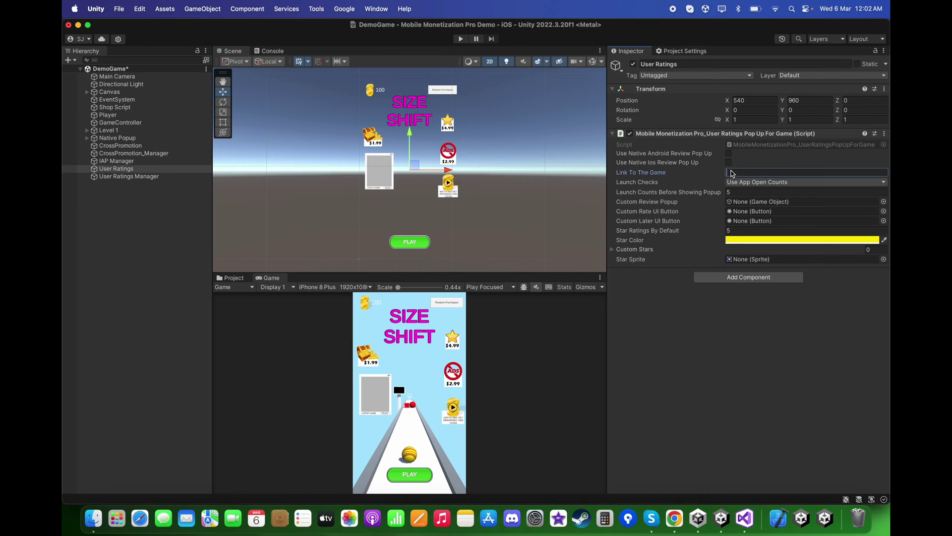
pyautogui.press('super+v')
pyautogui.press('Return')
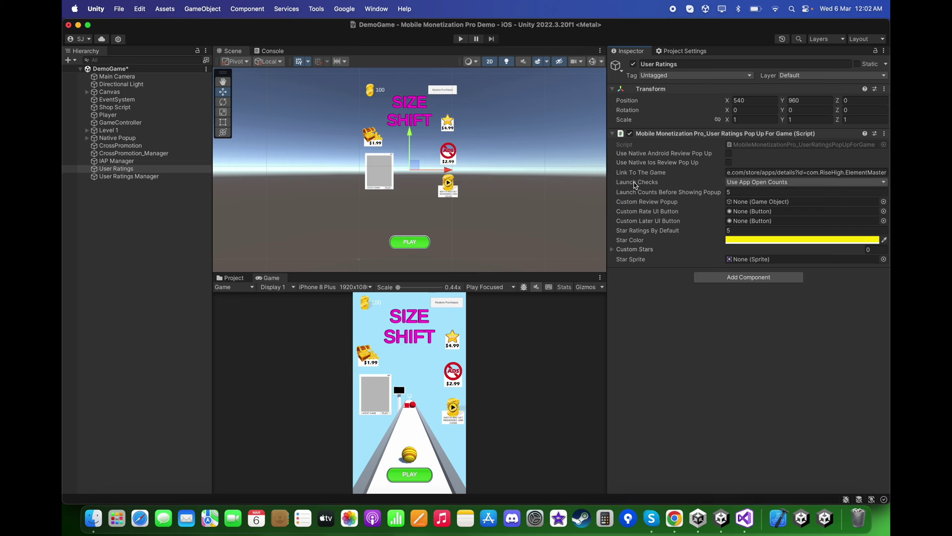
# Keep Launch Checks on Use App Open Counts and set launches before showing the popup to 2.
pyautogui.click(744, 184)
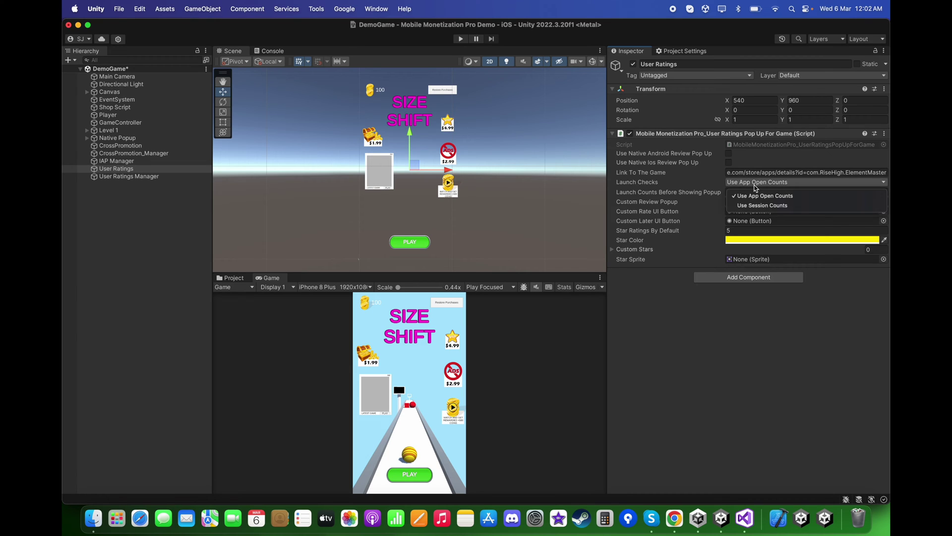
pyautogui.click(757, 195)
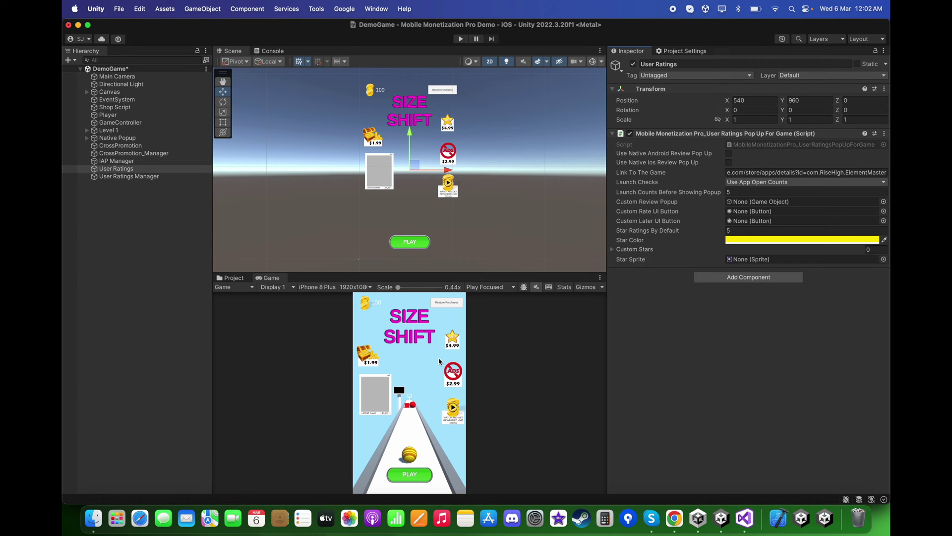
pyautogui.click(741, 192)
pyautogui.click(620, 371)
# Expand the Canvas and activate the Custom Rate PopUp object.
pyautogui.click(86, 92)
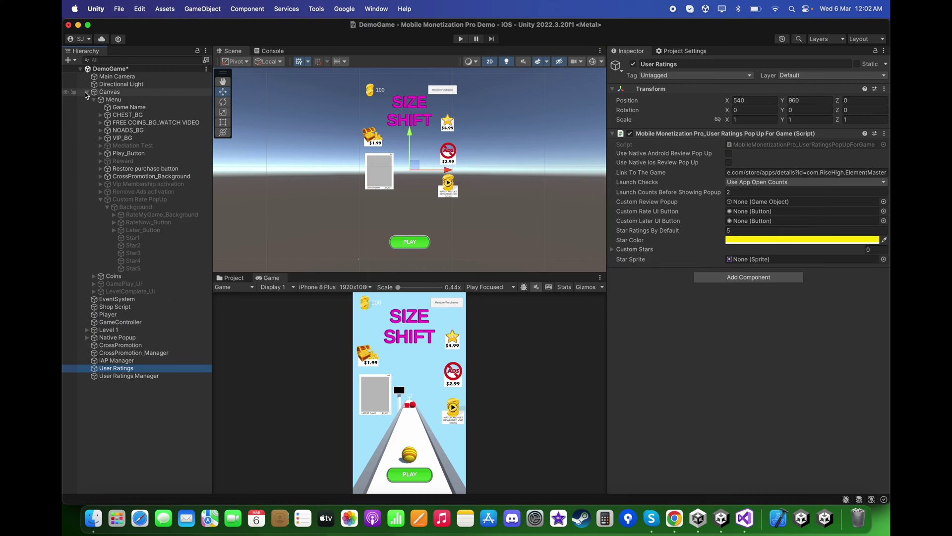
pyautogui.click(129, 199)
pyautogui.click(633, 64)
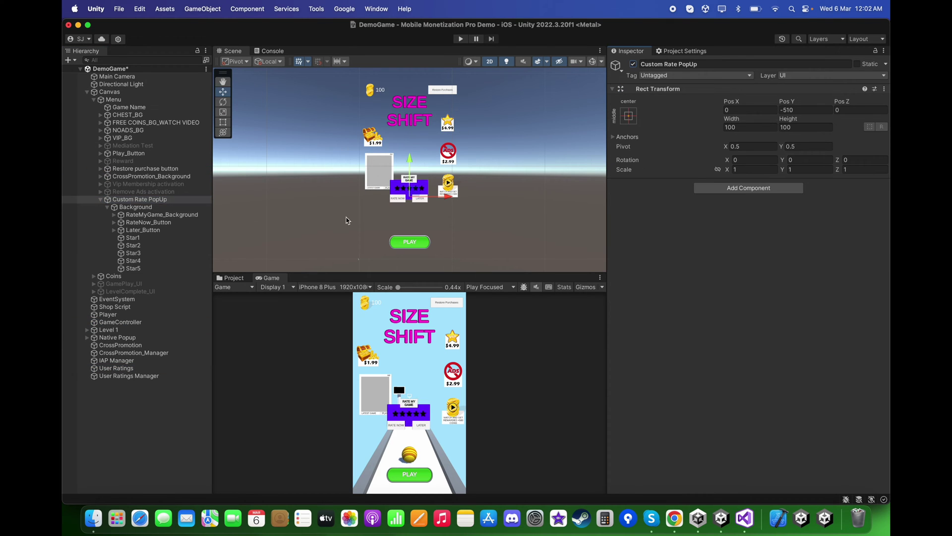
pyautogui.scroll(3, 346, 219)
pyautogui.scroll(4, 432, 204)
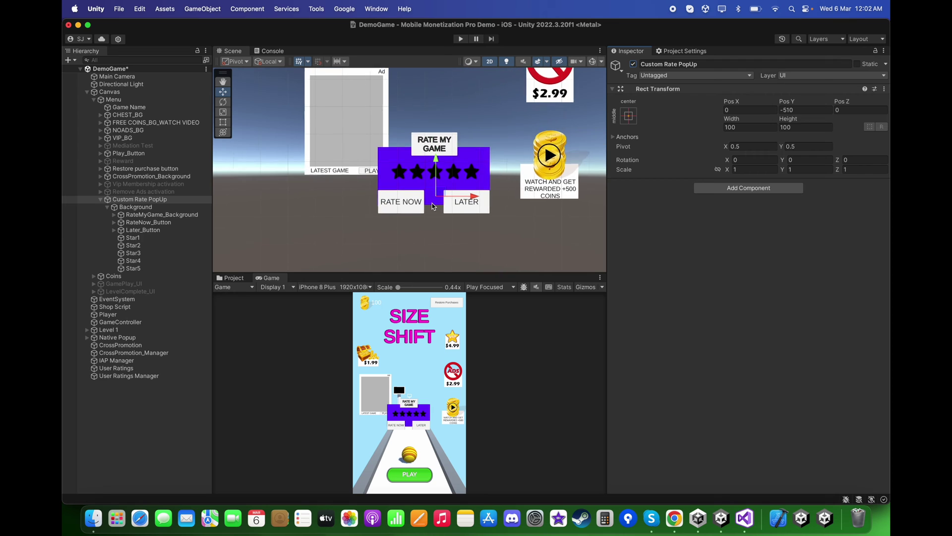
# Inspect the popup's Background, RateMyGame text, RateNow button and Star1–Star5.
pyautogui.click(148, 208)
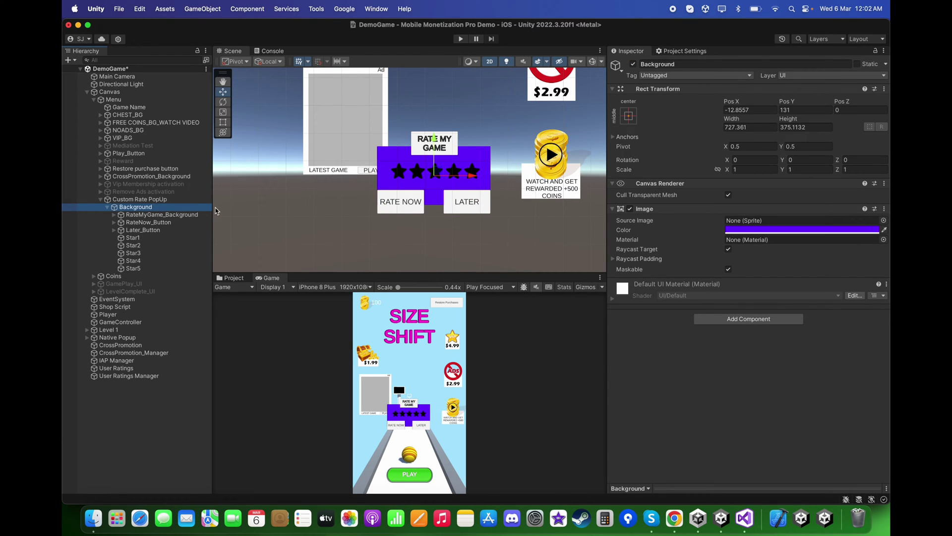
pyautogui.click(164, 215)
pyautogui.press('Right')
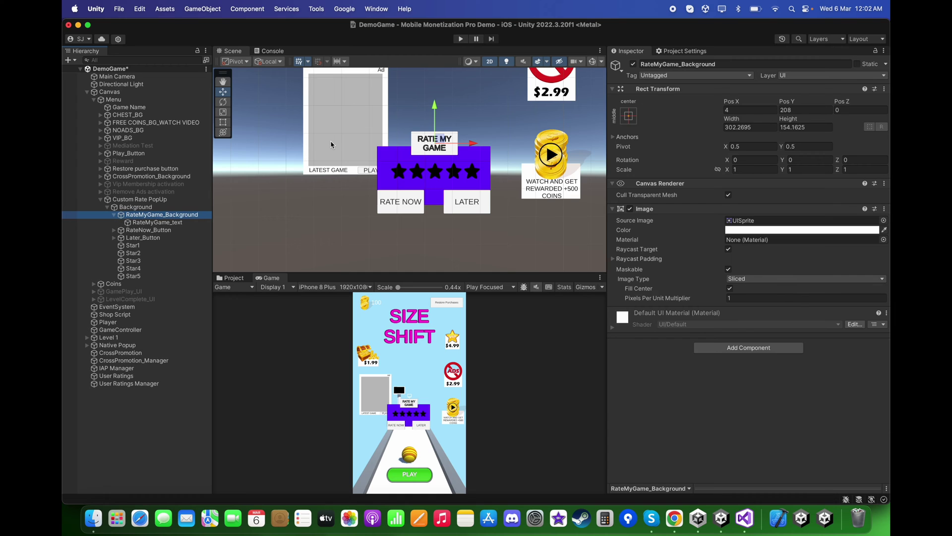
pyautogui.press('Down')
pyautogui.press('Down')
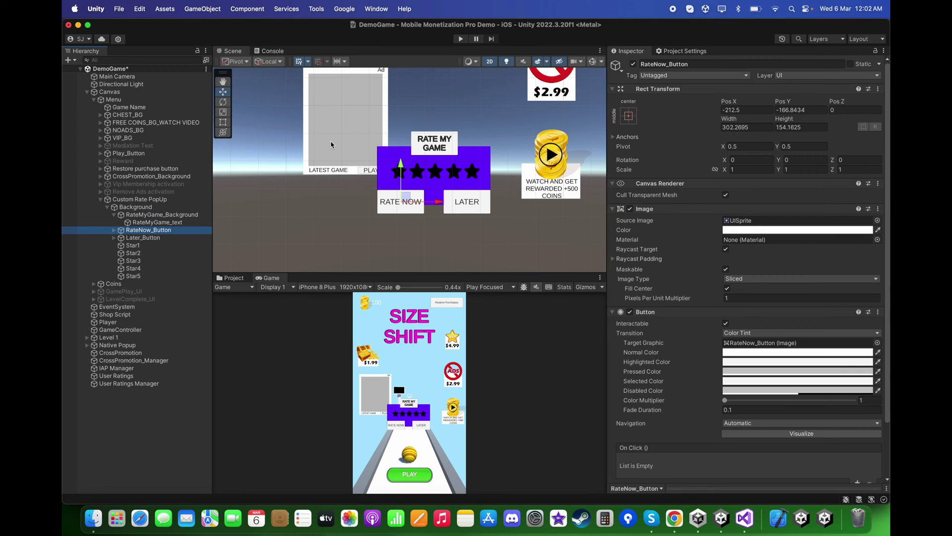
pyautogui.press('Down')
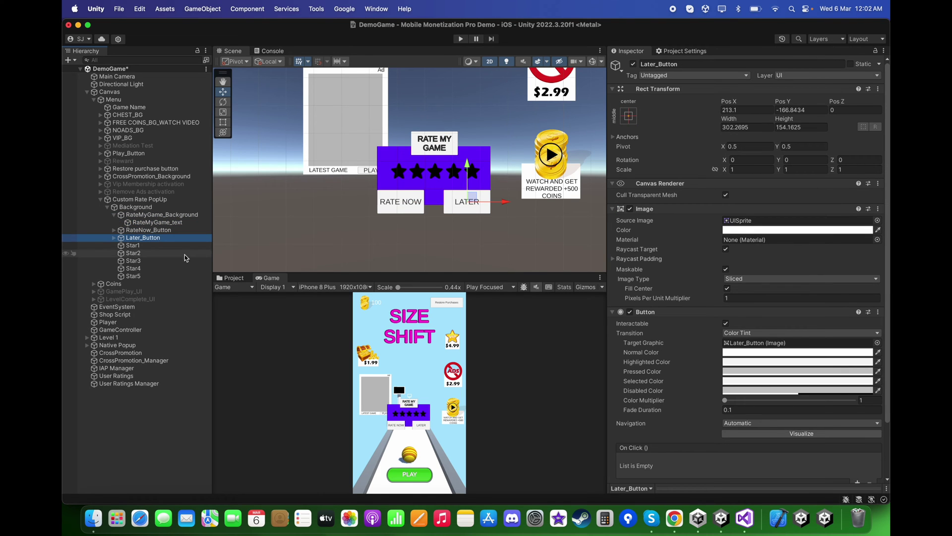
pyautogui.click(143, 247)
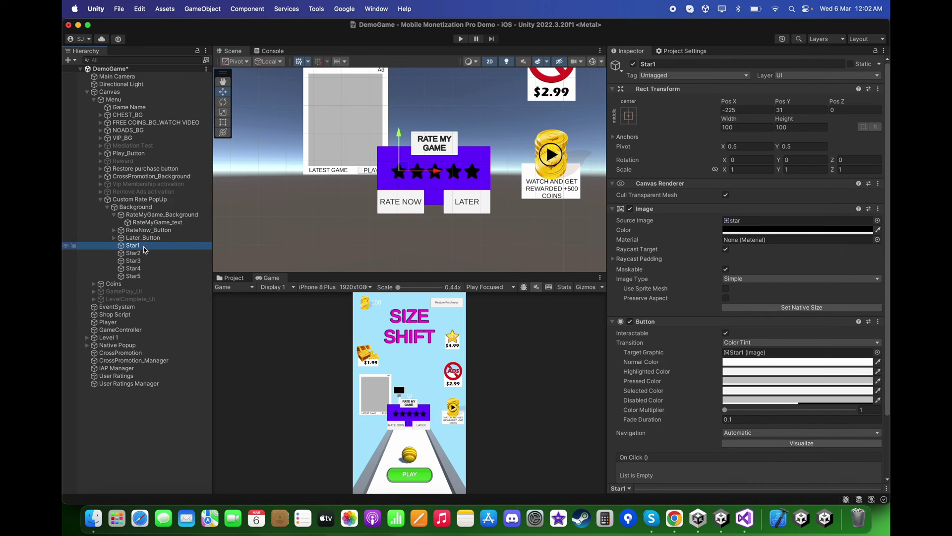
pyautogui.press('Down')
pyautogui.press('Down')
pyautogui.press('Down')
pyautogui.press('Down')
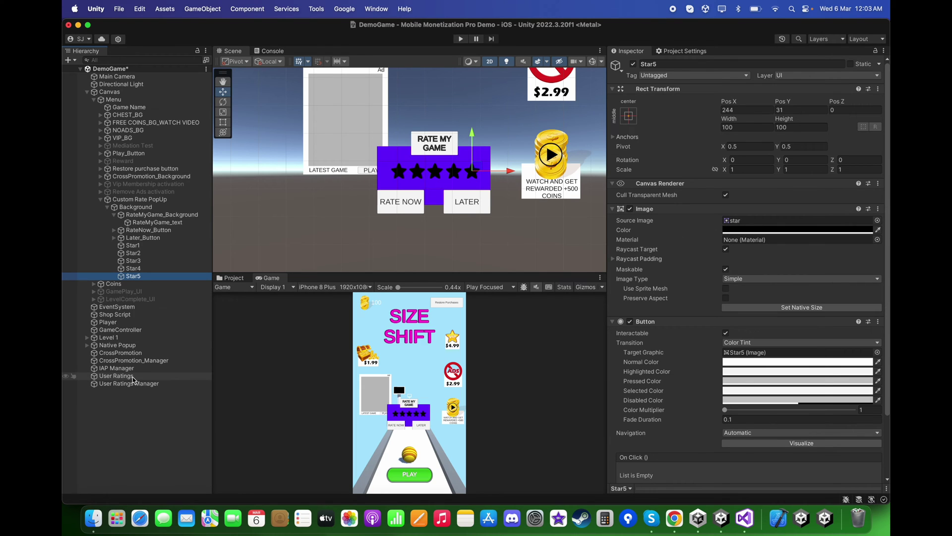
pyautogui.click(136, 380)
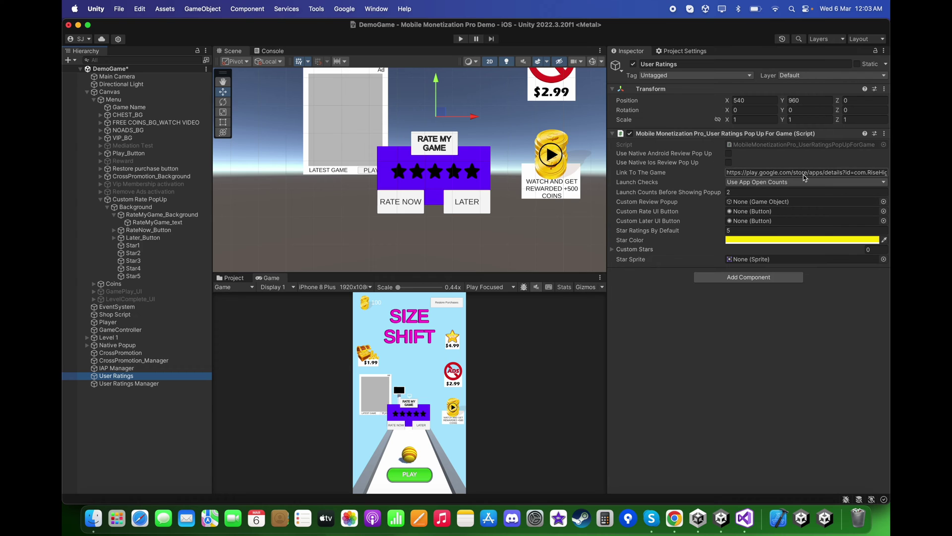
# Assign Custom Rate PopUp, RateNow_Button and Later_Button to the review popup, rate and later fields.
pyautogui.moveTo(148, 199); pyautogui.dragTo(753, 203)
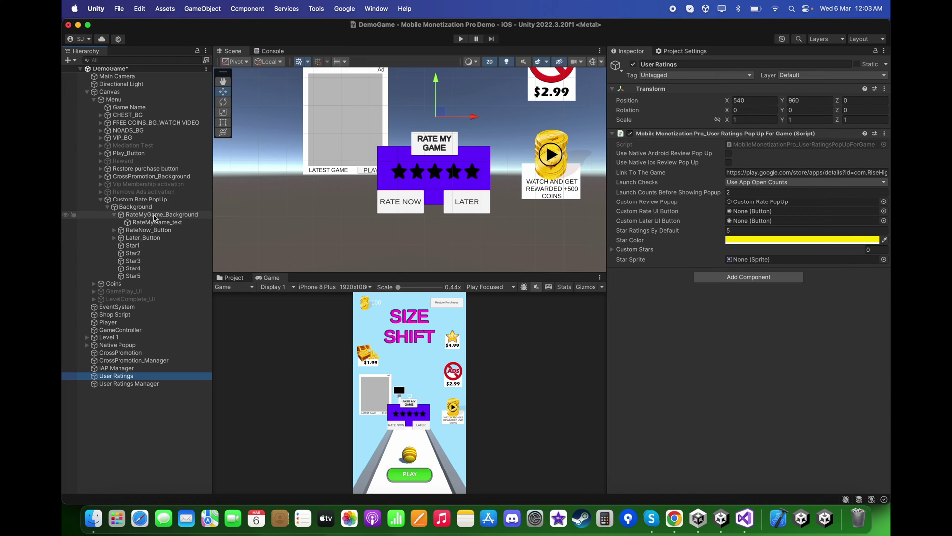
pyautogui.moveTo(155, 218); pyautogui.dragTo(814, 217)
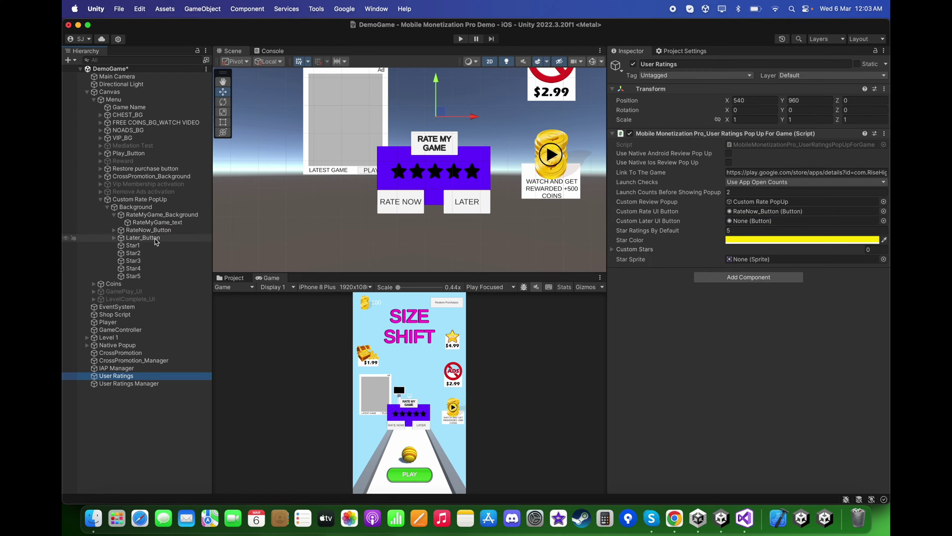
pyautogui.moveTo(156, 242); pyautogui.dragTo(764, 222)
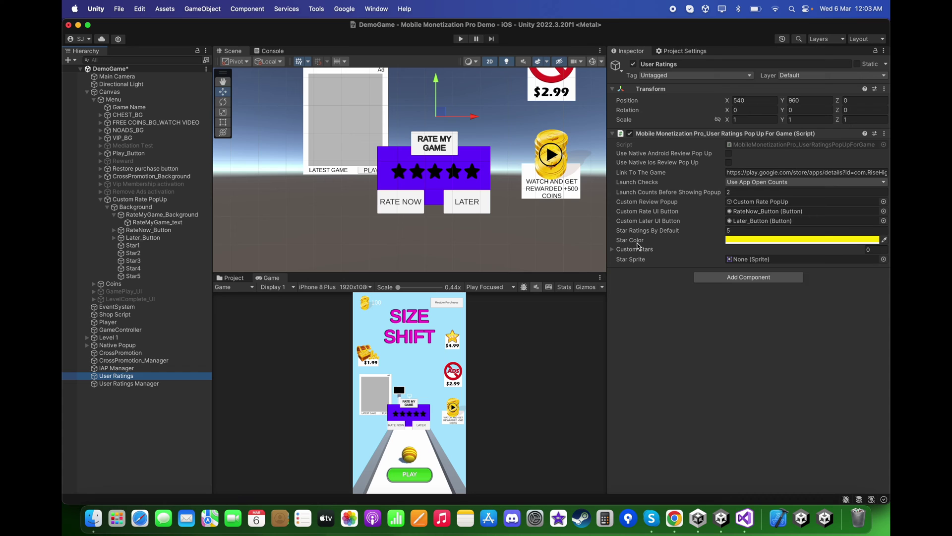
pyautogui.click(767, 242)
# With the Inspector locked, drag Star1 through Star5 into the Custom Stars list.
pyautogui.click(665, 335)
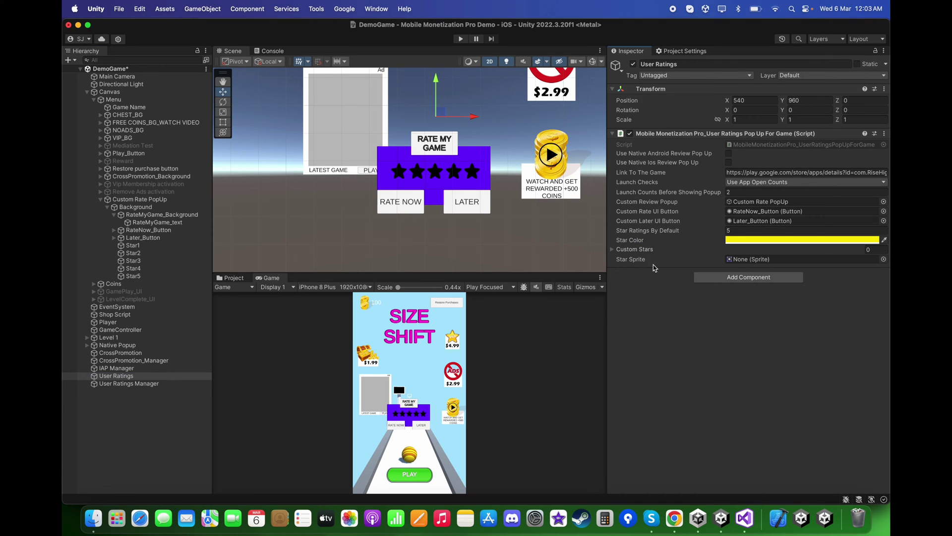
pyautogui.click(642, 250)
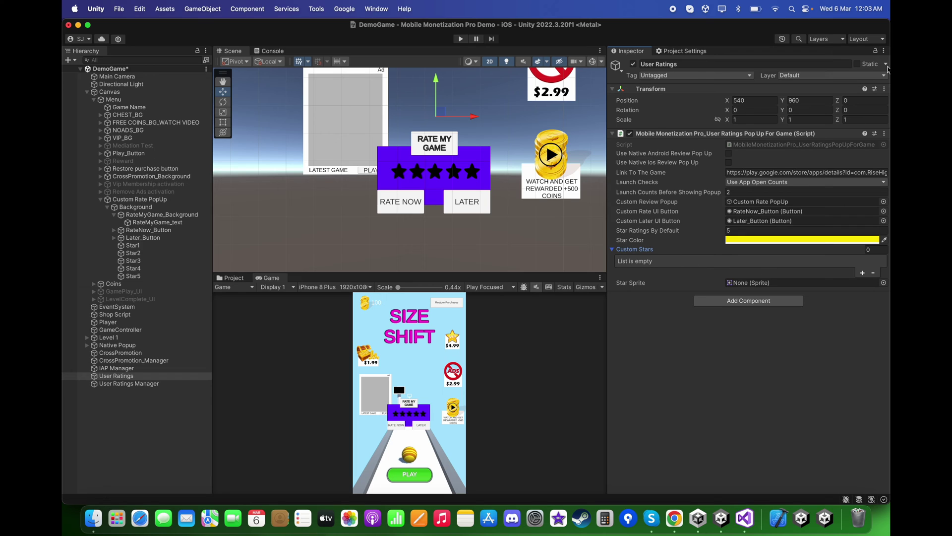
pyautogui.click(875, 51)
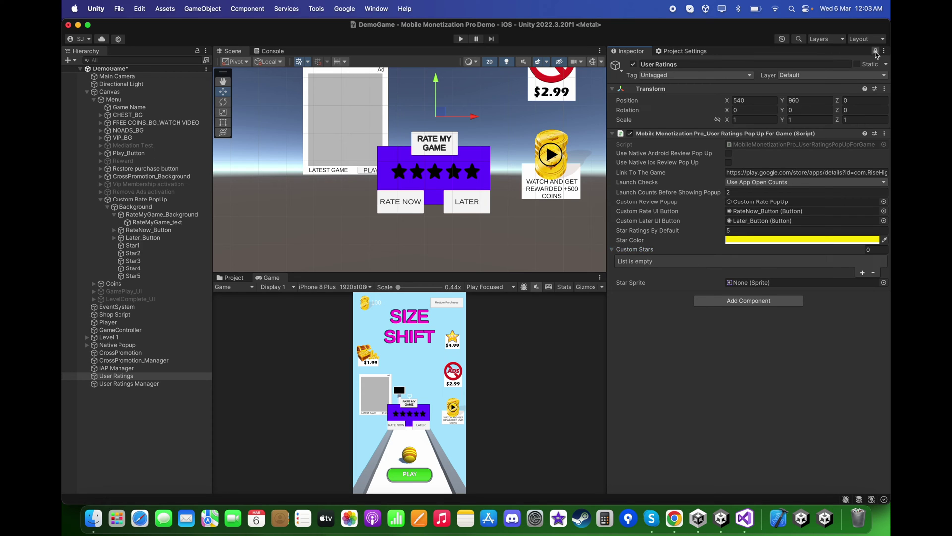
pyautogui.click(143, 245)
pyautogui.keyDown('shift'); pyautogui.click(150, 274); pyautogui.keyUp('shift')
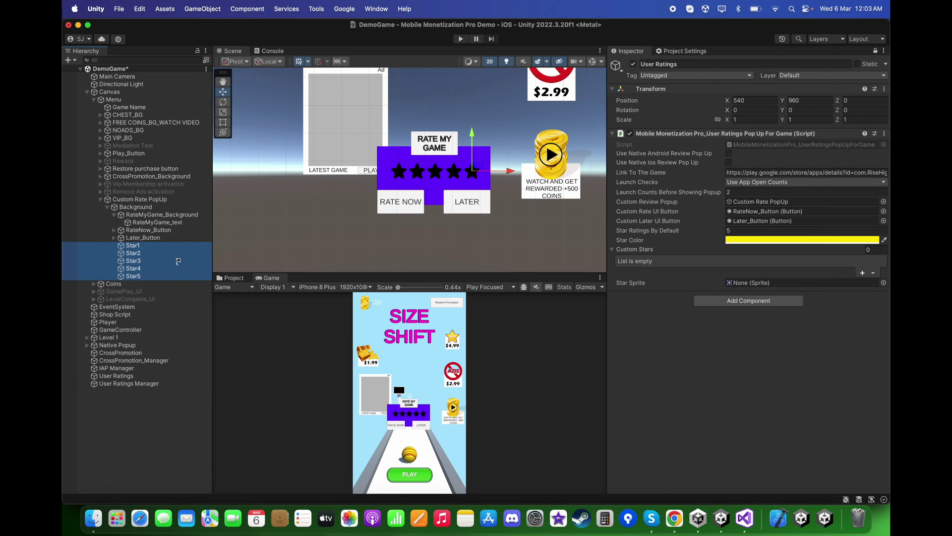
pyautogui.moveTo(178, 262); pyautogui.dragTo(664, 252)
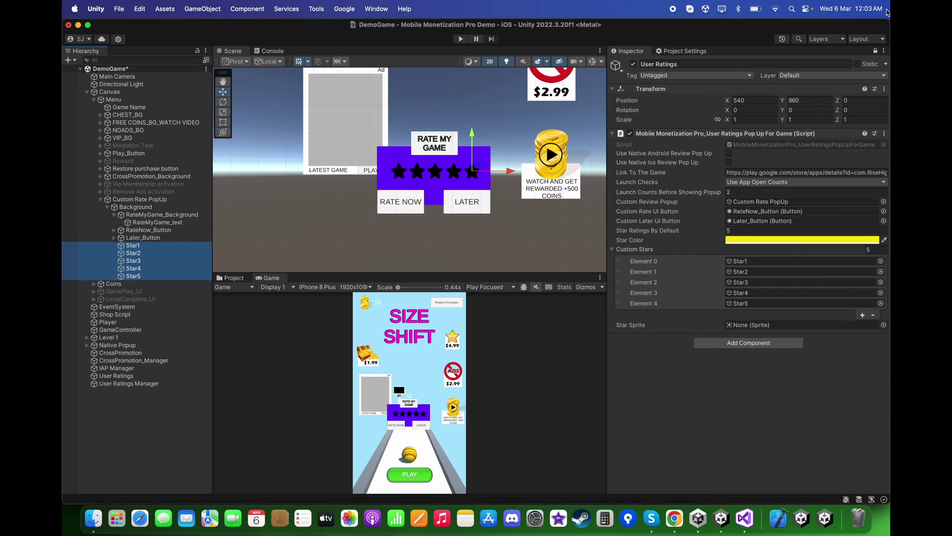
pyautogui.click(875, 51)
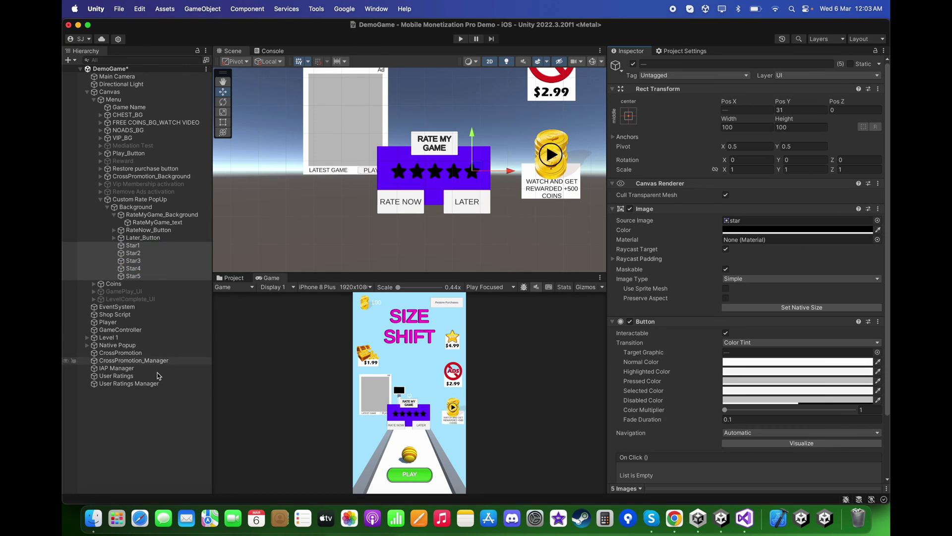
# Reselect User Ratings to review its settings, then return to the project's asset folders.
pyautogui.click(157, 376)
pyautogui.click(707, 364)
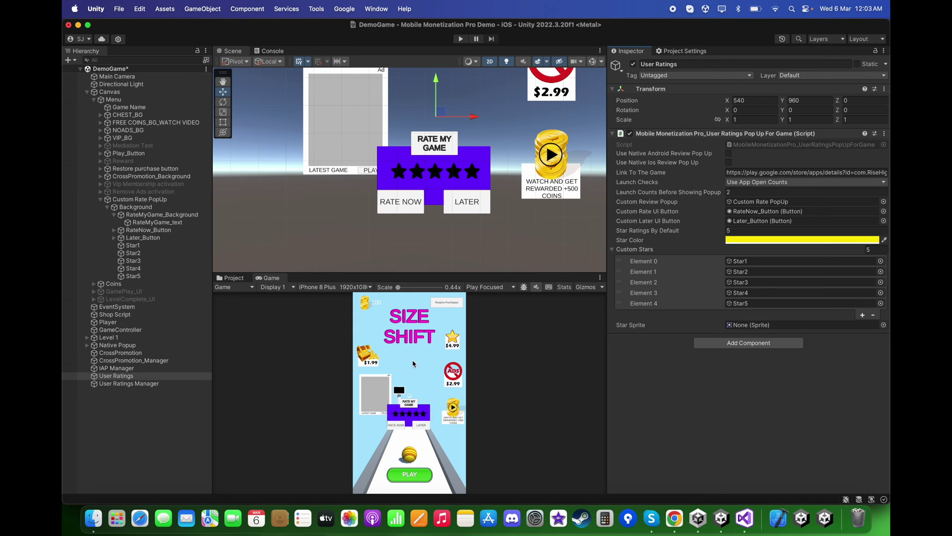
pyautogui.click(232, 278)
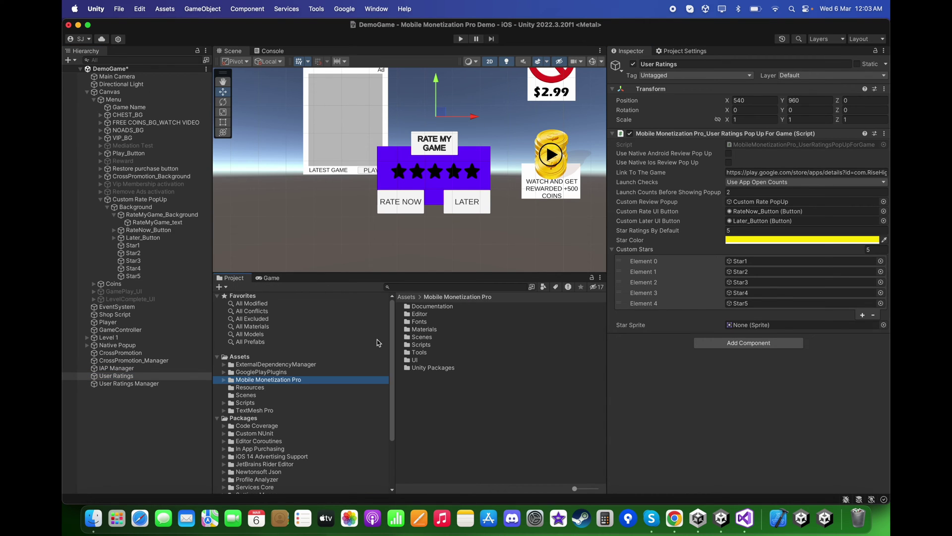
# From the UI > Rewards folder, drag the star image into User Ratings' Star Sprite field.
pyautogui.doubleClick(424, 360)
pyautogui.doubleClick(424, 361)
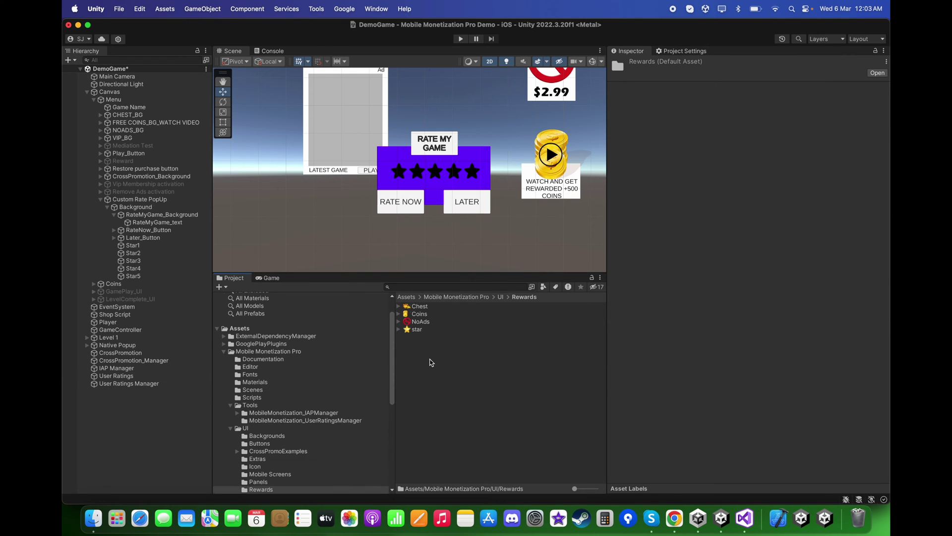
pyautogui.click(119, 376)
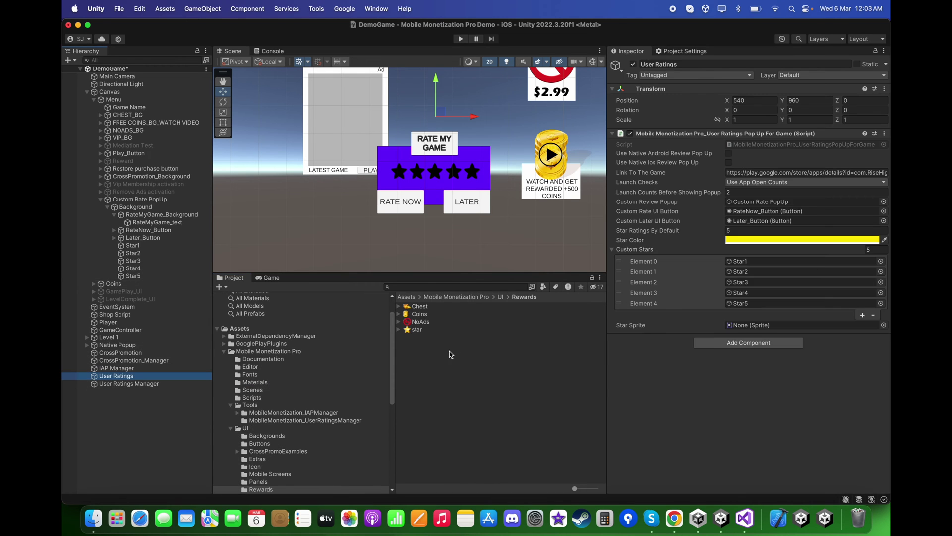
pyautogui.moveTo(431, 331); pyautogui.dragTo(729, 324)
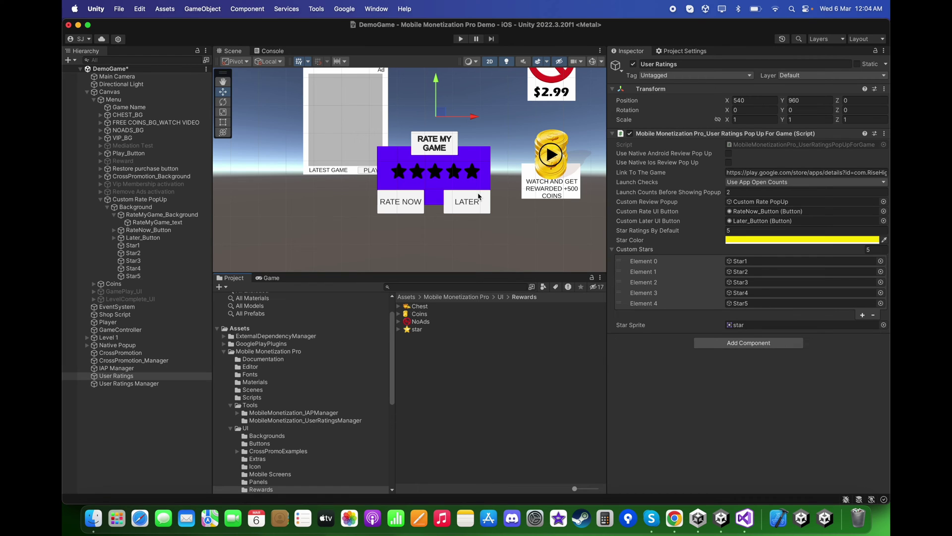
pyautogui.click(224, 351)
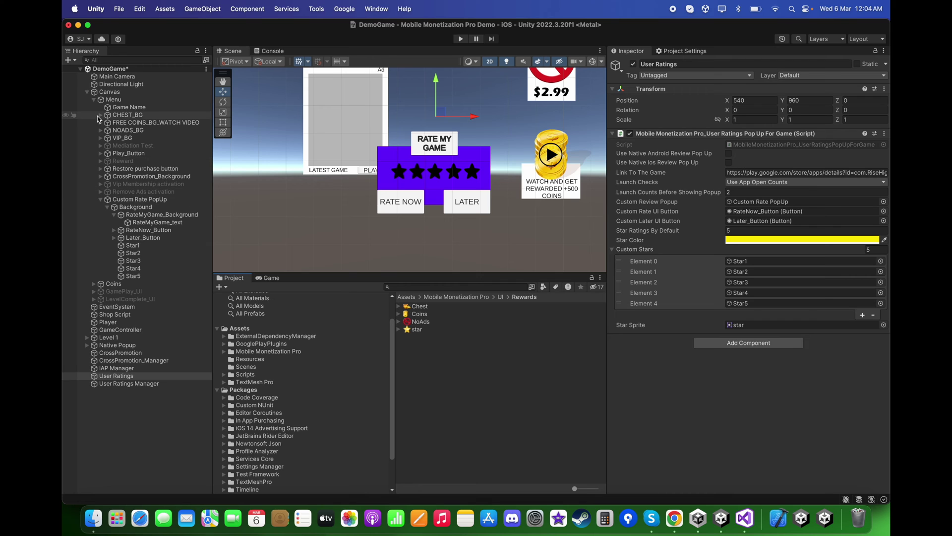
# Deactivate the Custom Rate PopUp under Canvas so it starts hidden.
pyautogui.click(87, 91)
pyautogui.click(87, 92)
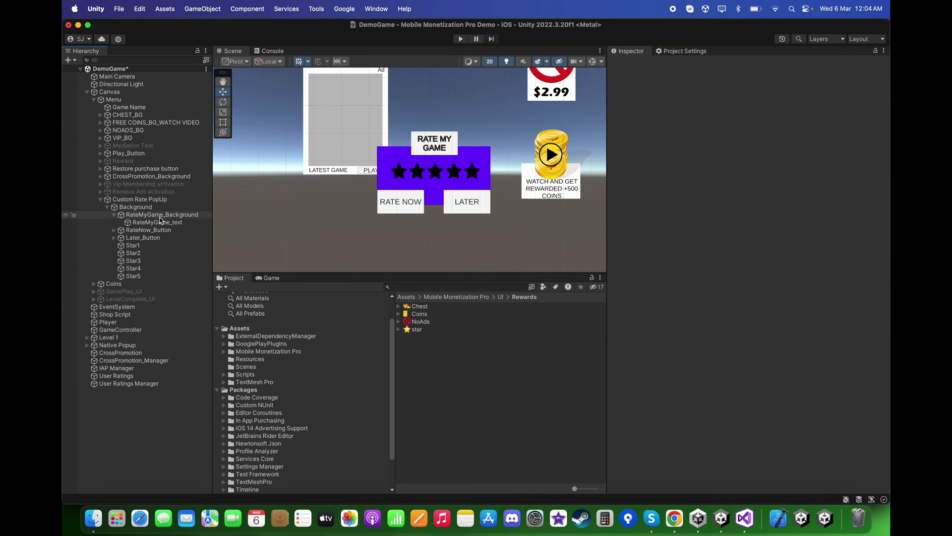
pyautogui.click(134, 199)
pyautogui.click(633, 64)
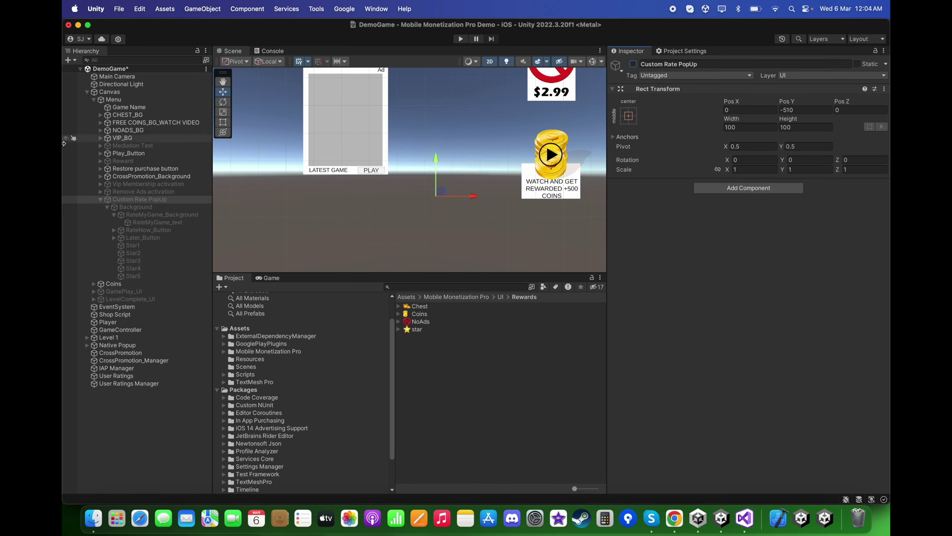
pyautogui.click(87, 92)
pyautogui.click(271, 277)
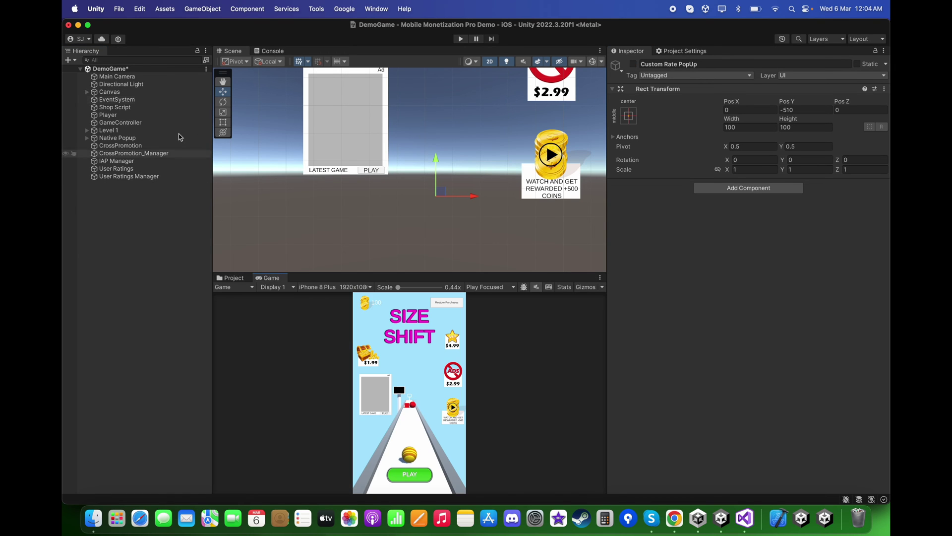
pyautogui.doubleClick(110, 92)
pyautogui.click(151, 235)
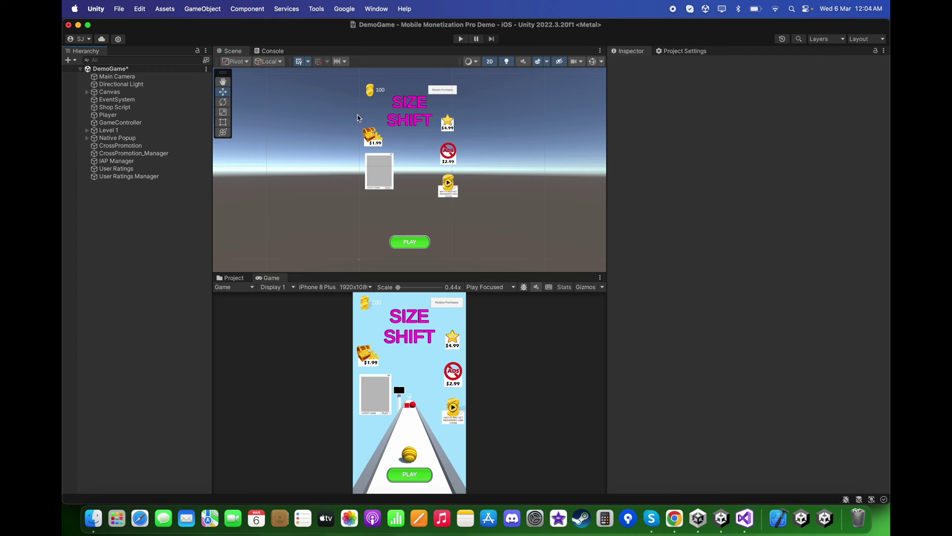
# Play the game, rate two, five, then three stars, and choose LATER.
pyautogui.click(459, 40)
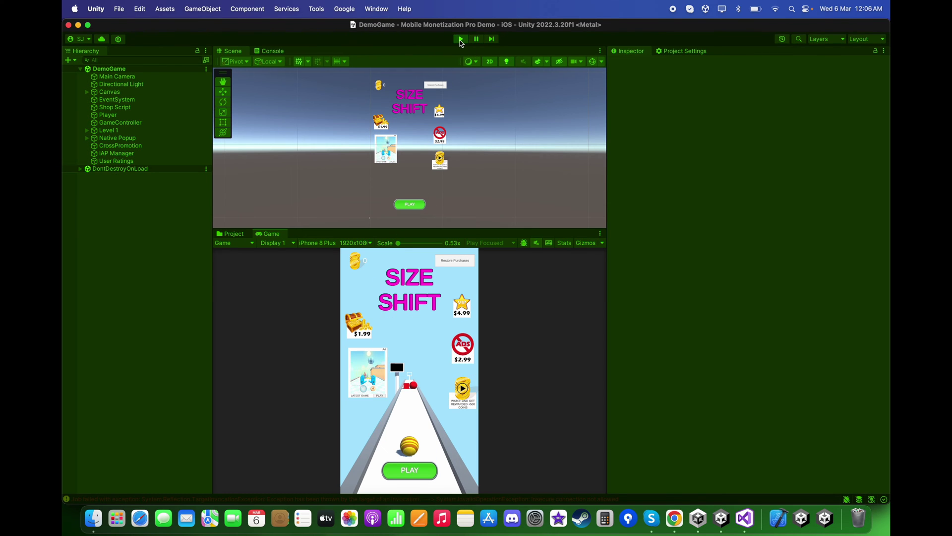
pyautogui.click(461, 40)
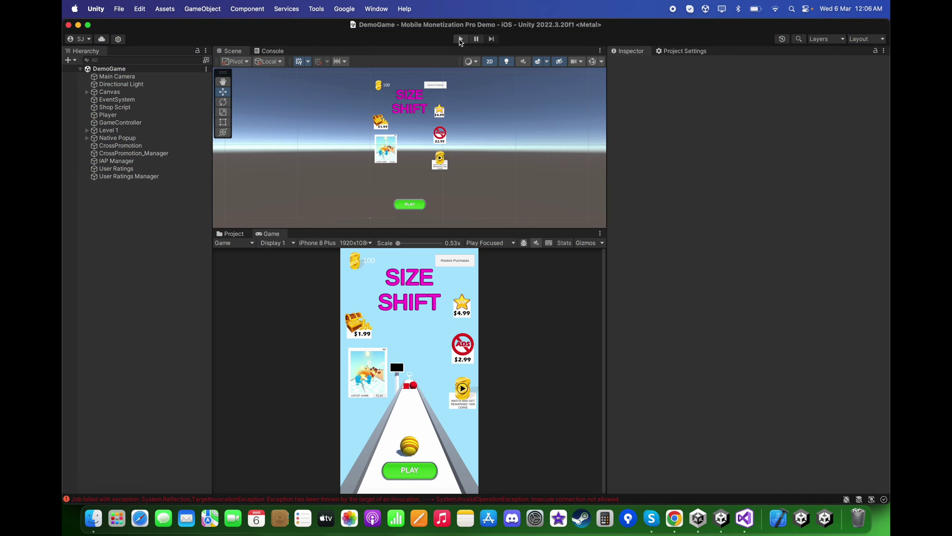
pyautogui.click(461, 39)
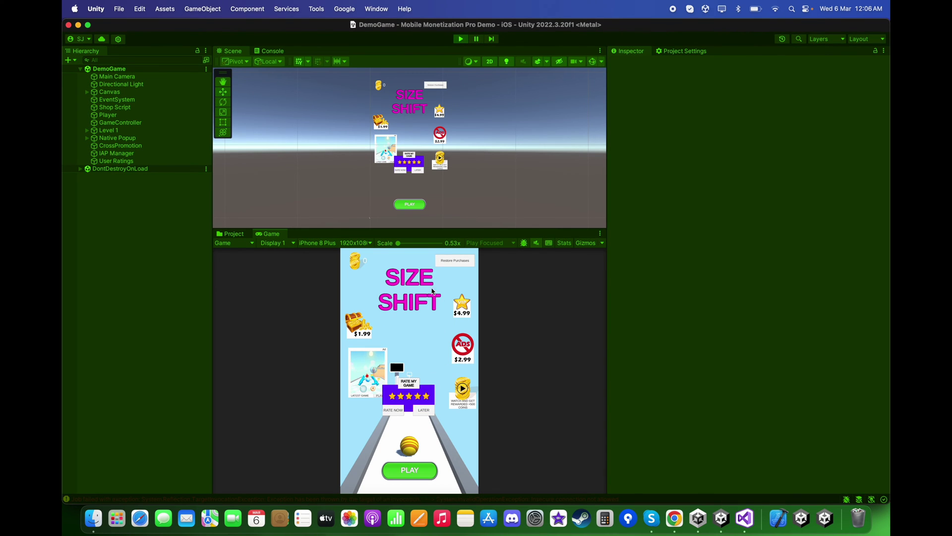
pyautogui.moveTo(421, 229); pyautogui.dragTo(421, 85)
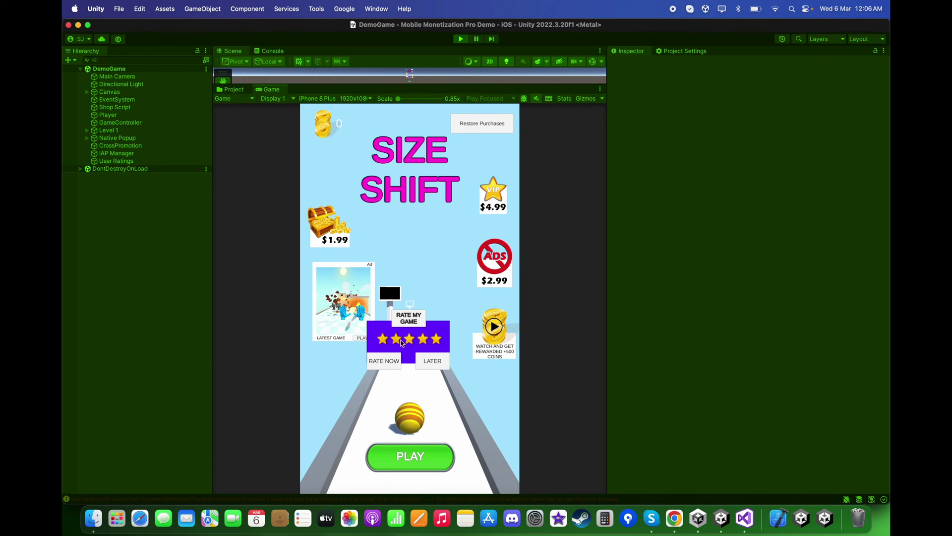
pyautogui.click(400, 343)
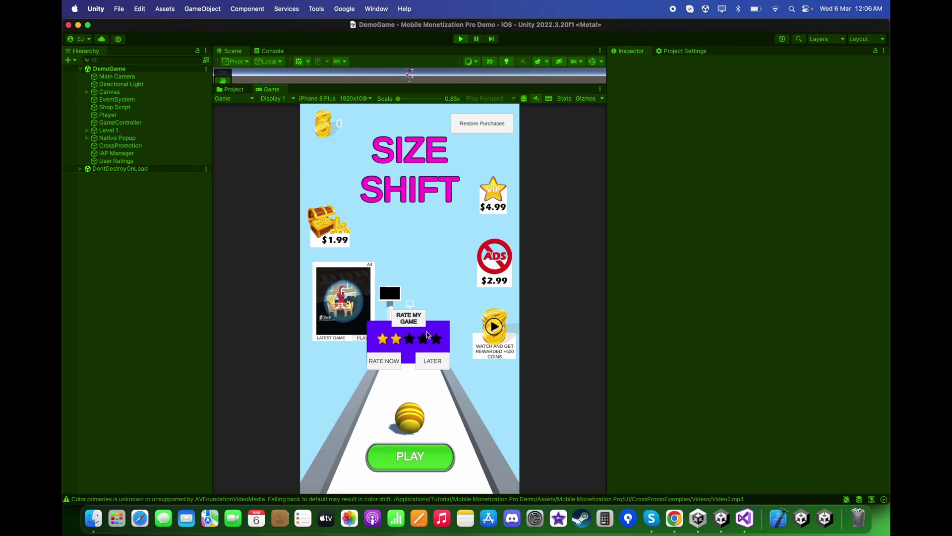
pyautogui.click(438, 343)
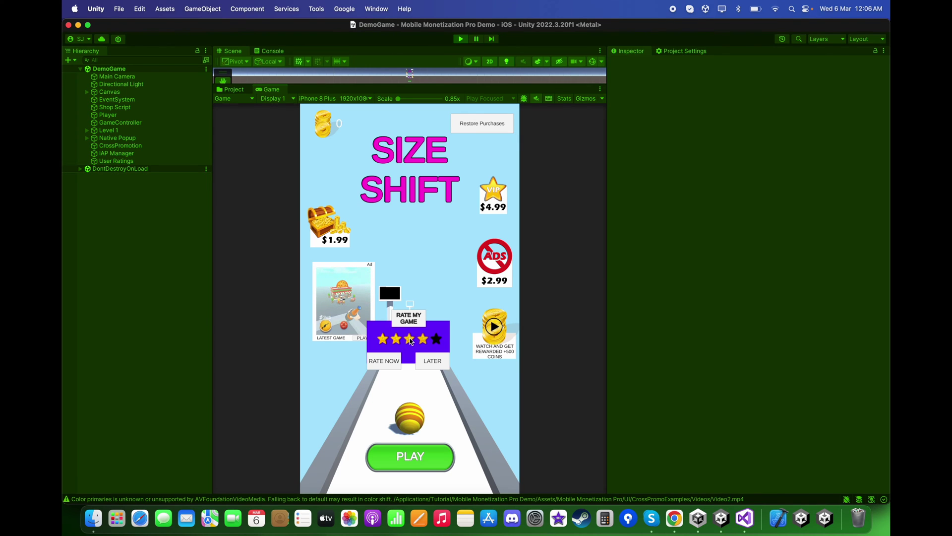
pyautogui.click(409, 341)
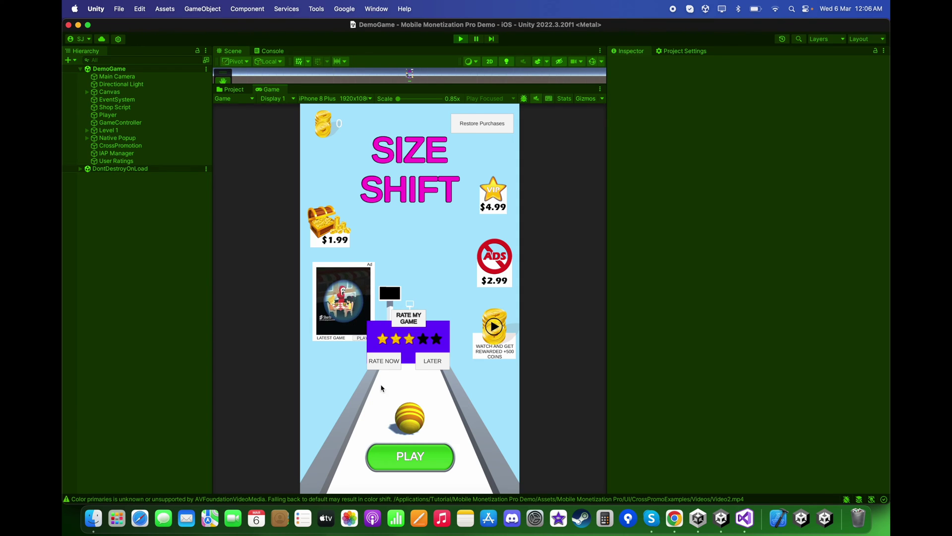
pyautogui.click(425, 361)
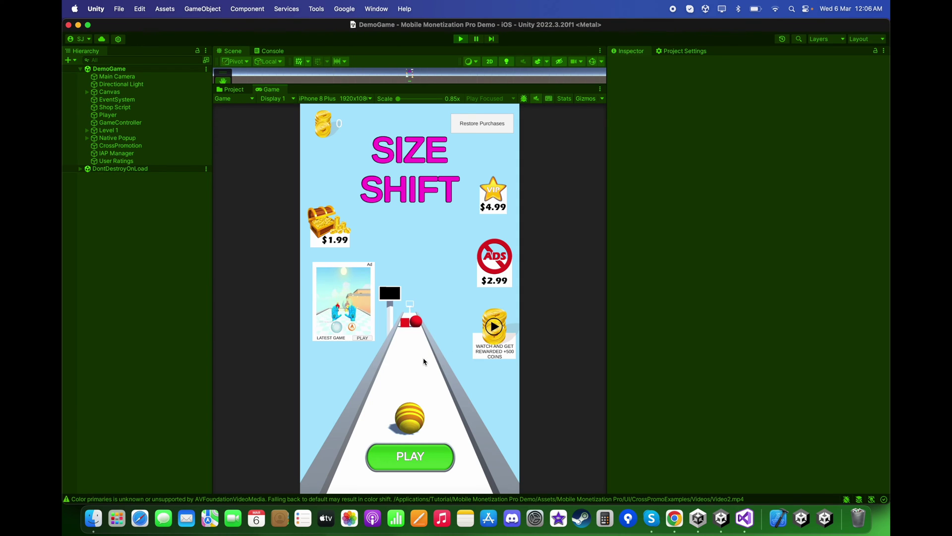
# Rerun the game, press RATE NOW to open the Magical Hands 3D Play Store page, close it, stop play.
pyautogui.click(461, 42)
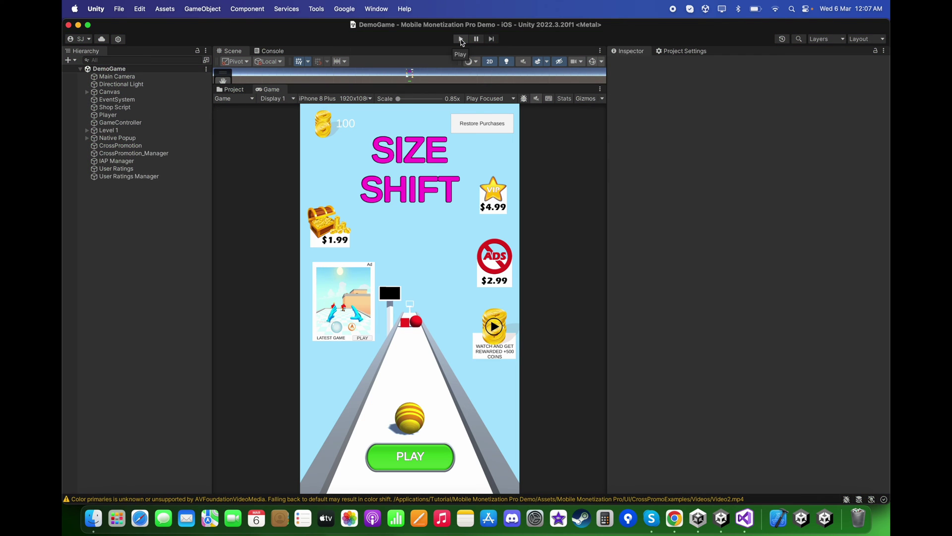
pyautogui.click(462, 41)
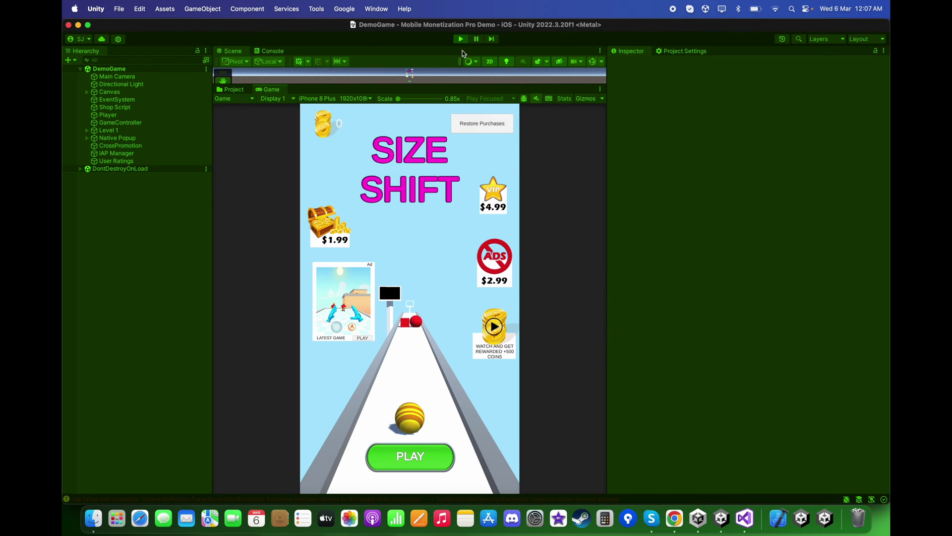
pyautogui.click(461, 41)
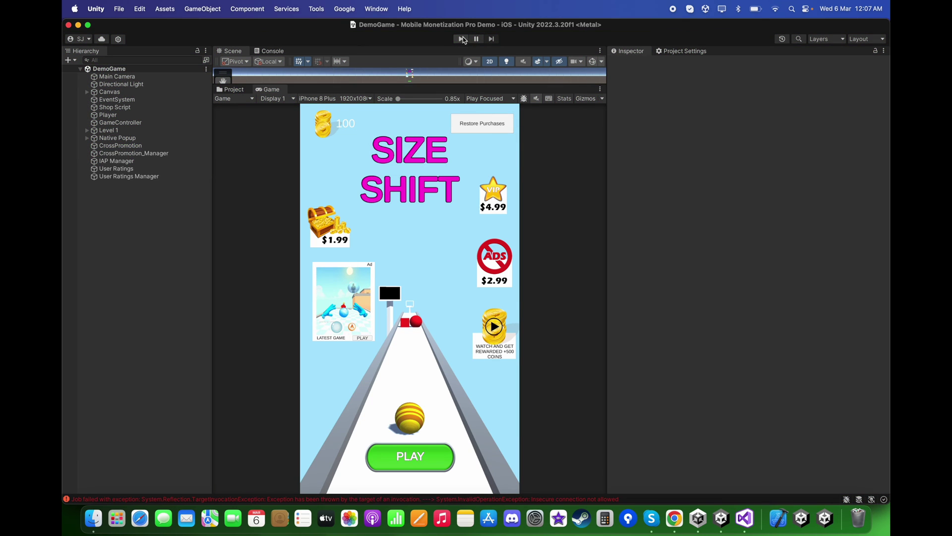
pyautogui.click(461, 40)
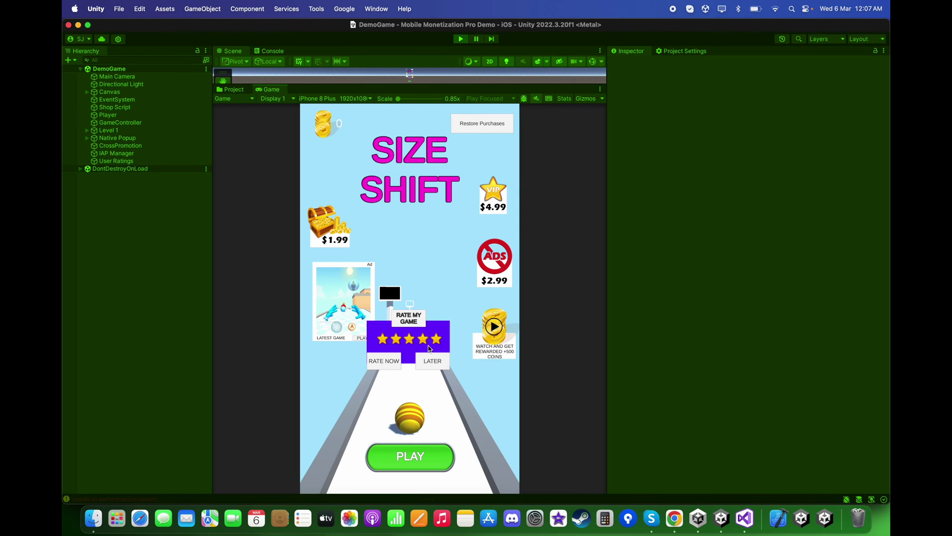
pyautogui.click(393, 368)
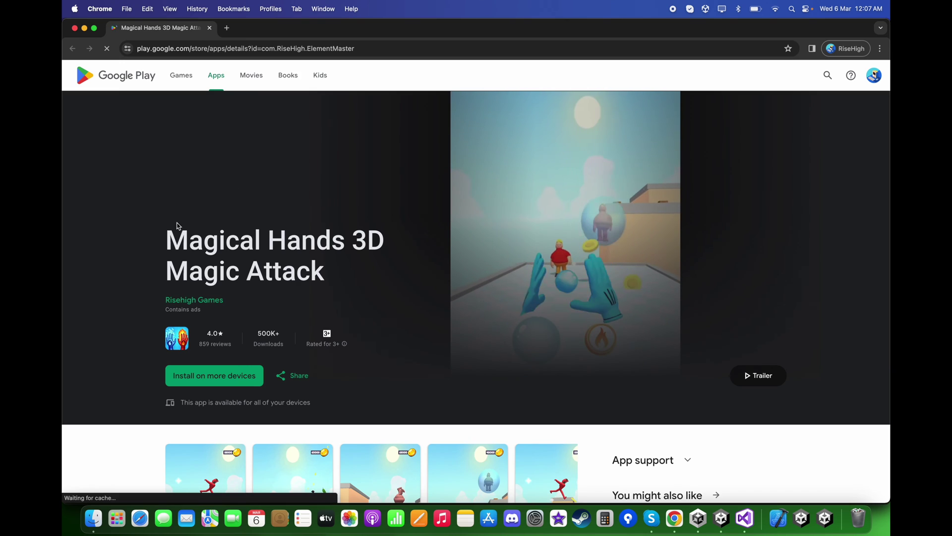
pyautogui.click(75, 28)
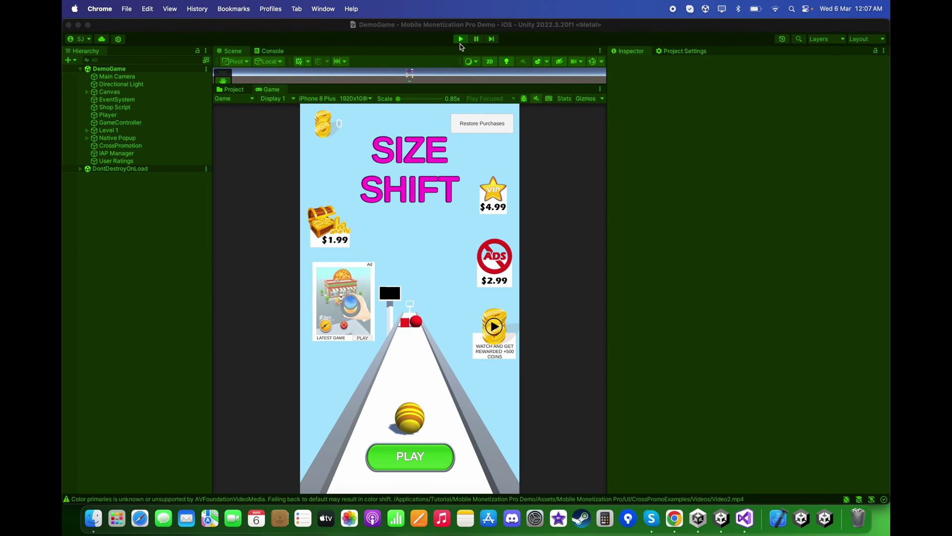
pyautogui.click(461, 39)
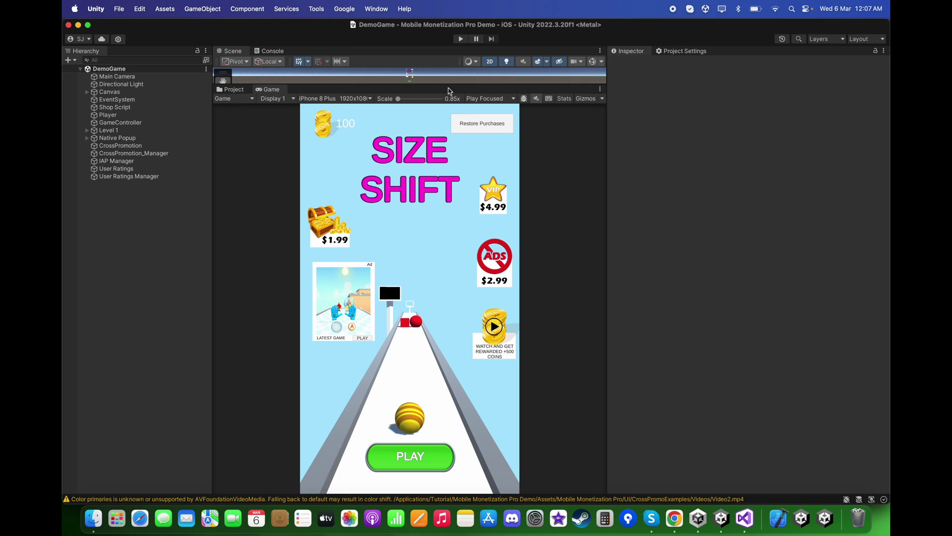
# Tick Use Native Android and Use Native iOS Review Pop Up on the User Ratings script.
pyautogui.moveTo(449, 84); pyautogui.dragTo(439, 278)
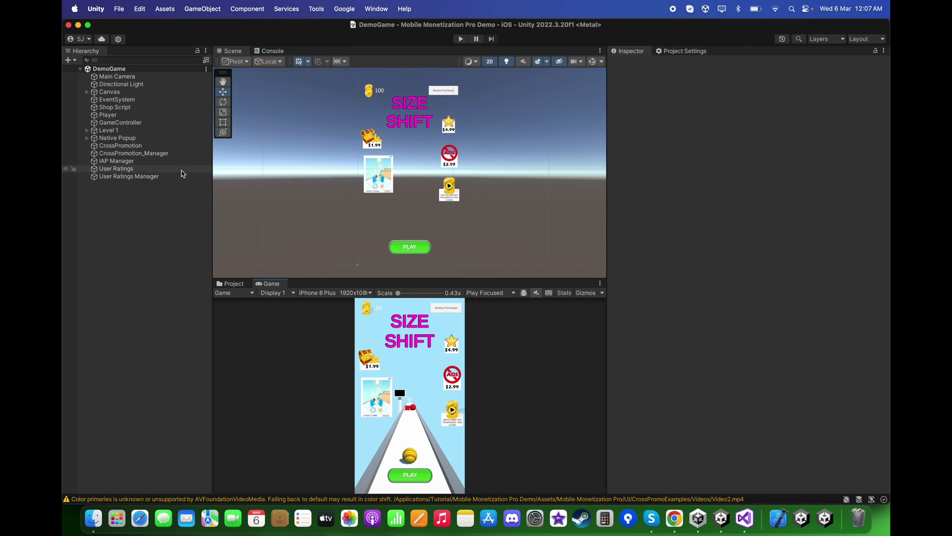
pyautogui.click(181, 170)
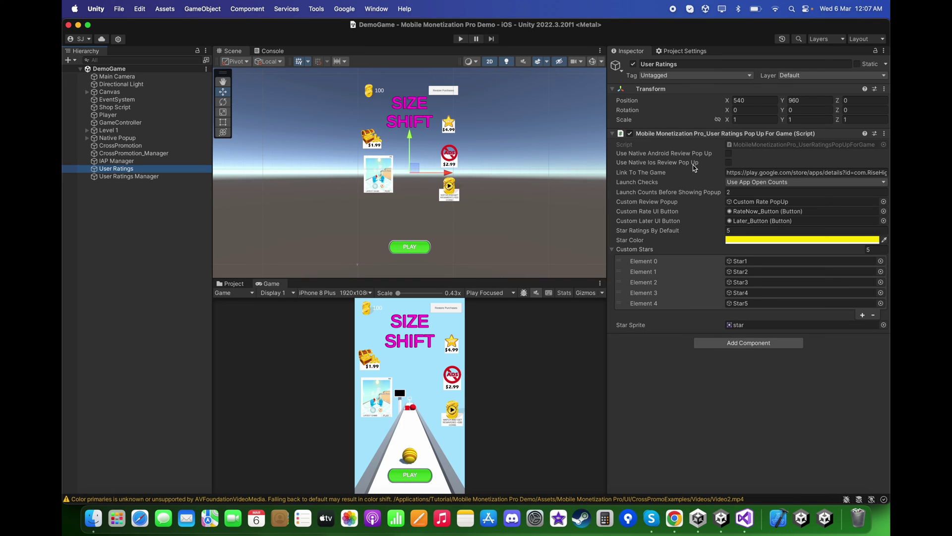
pyautogui.click(728, 154)
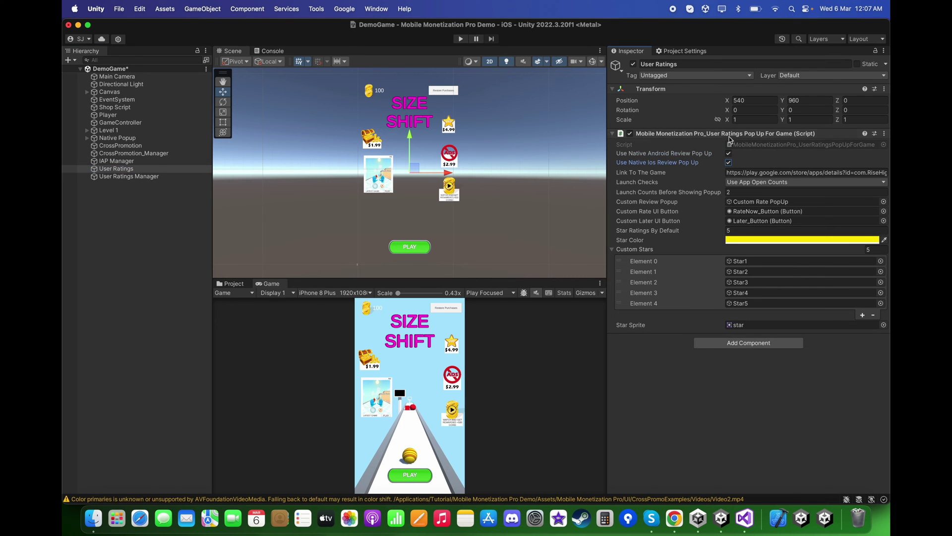
pyautogui.click(638, 249)
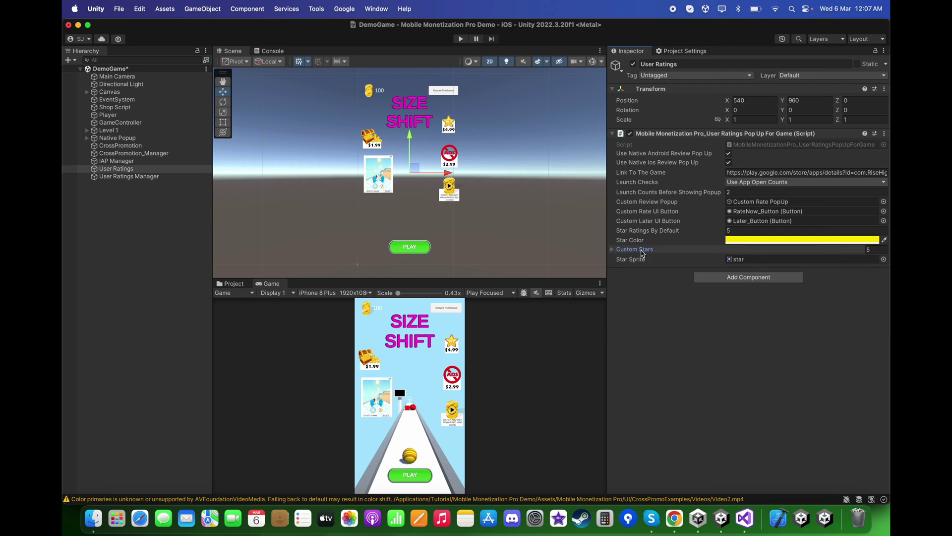
pyautogui.click(230, 284)
pyautogui.click(265, 388)
# Clear the Console log.
pyautogui.press('Left')
pyautogui.press('Left')
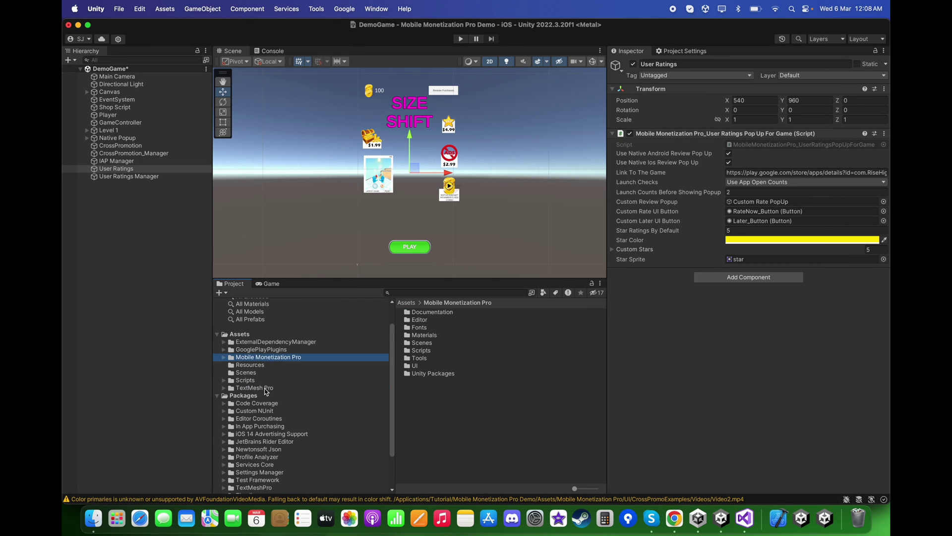
pyautogui.click(259, 53)
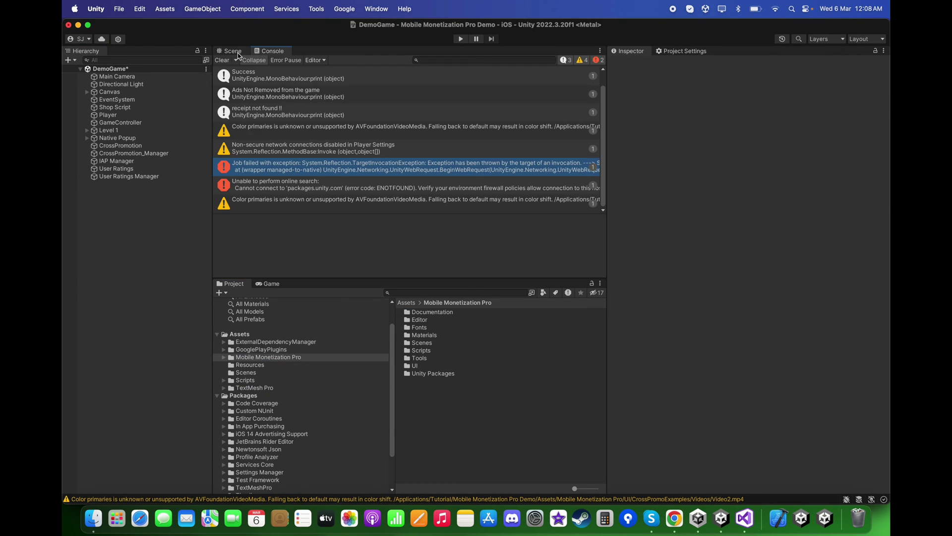
pyautogui.click(221, 60)
# Build for iOS into the existing Xcode folder, replacing its previous contents.
pyautogui.press('super+shift+b')
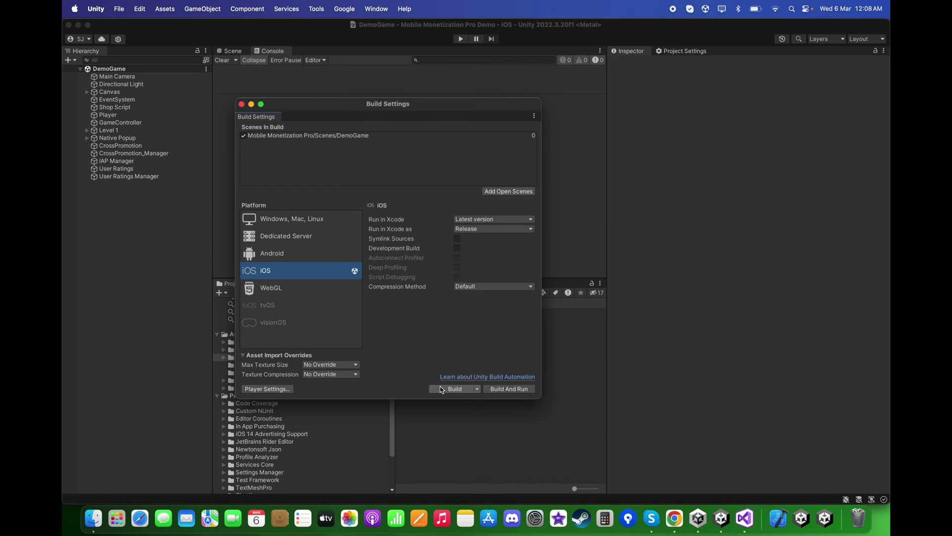
pyautogui.click(442, 389)
pyautogui.click(638, 286)
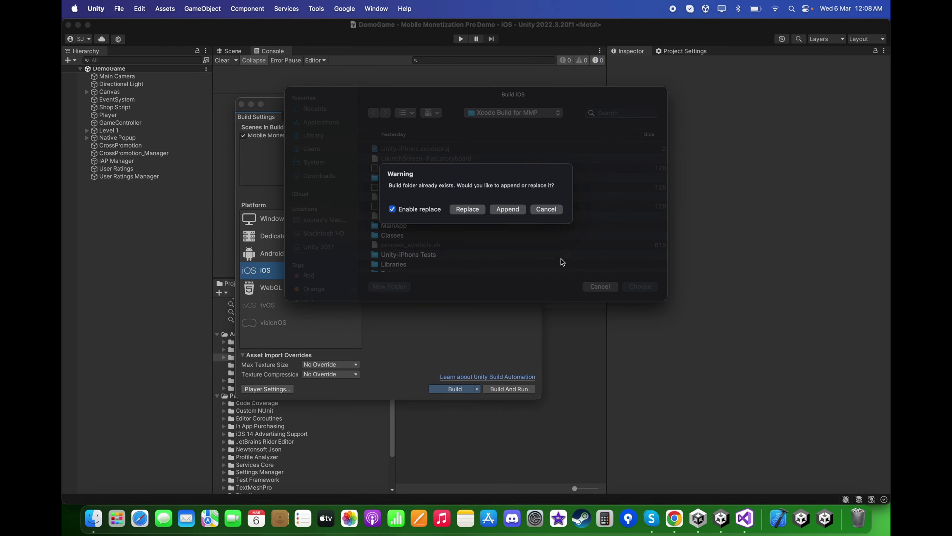
pyautogui.click(468, 210)
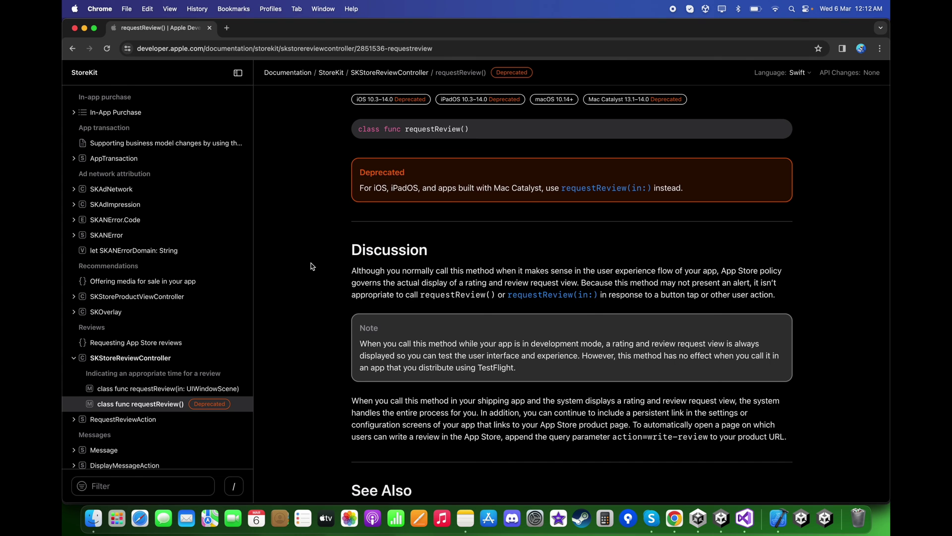
pyautogui.scroll(-2, 314, 267)
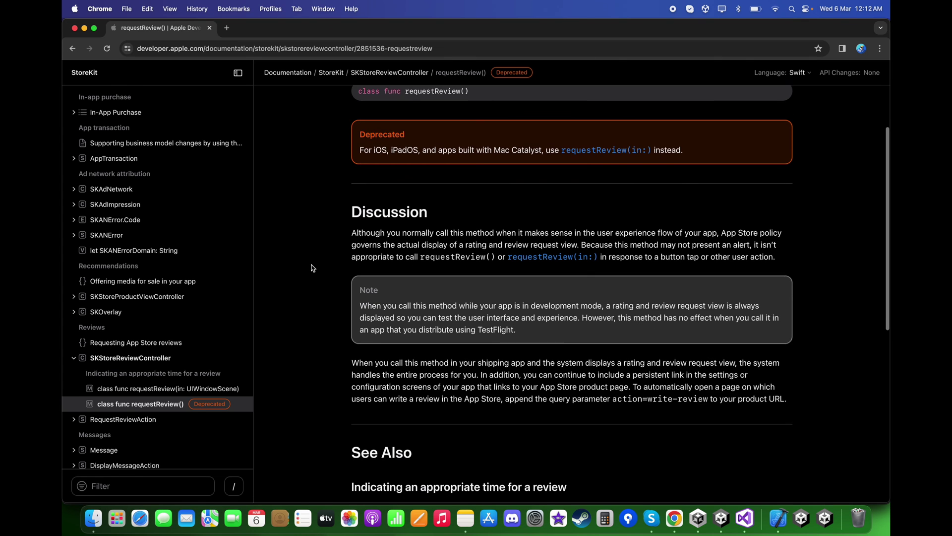
pyautogui.scroll(1, 373, 397)
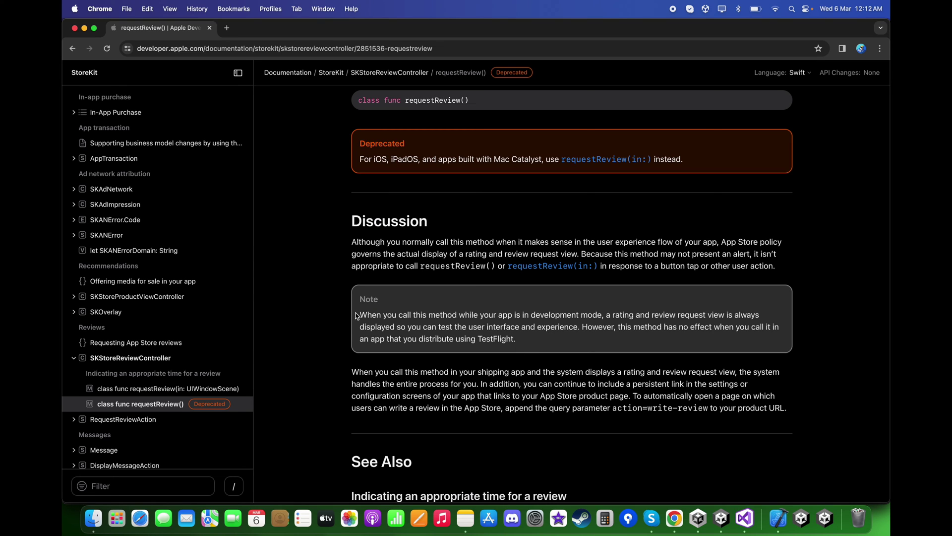
pyautogui.moveTo(360, 314); pyautogui.dragTo(611, 319)
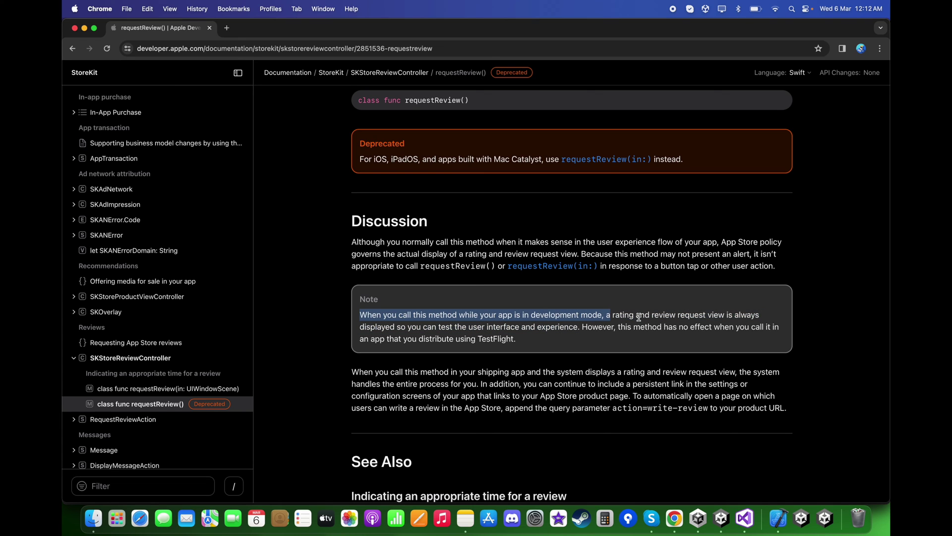
pyautogui.click(403, 333)
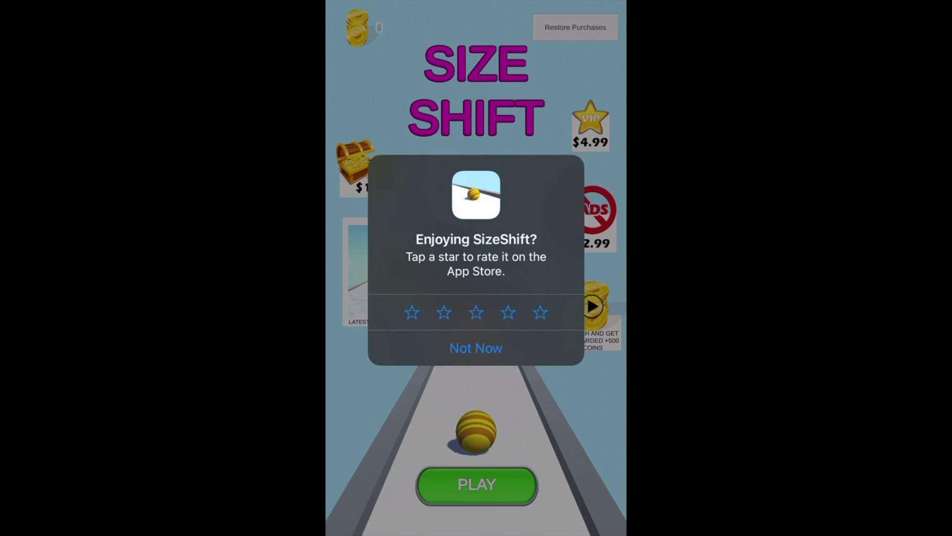
# In the Enjoying SizeShift? prompt, try three, five, two and three stars, then Cancel.
pyautogui.click(476, 312)
pyautogui.click(540, 312)
pyautogui.click(444, 312)
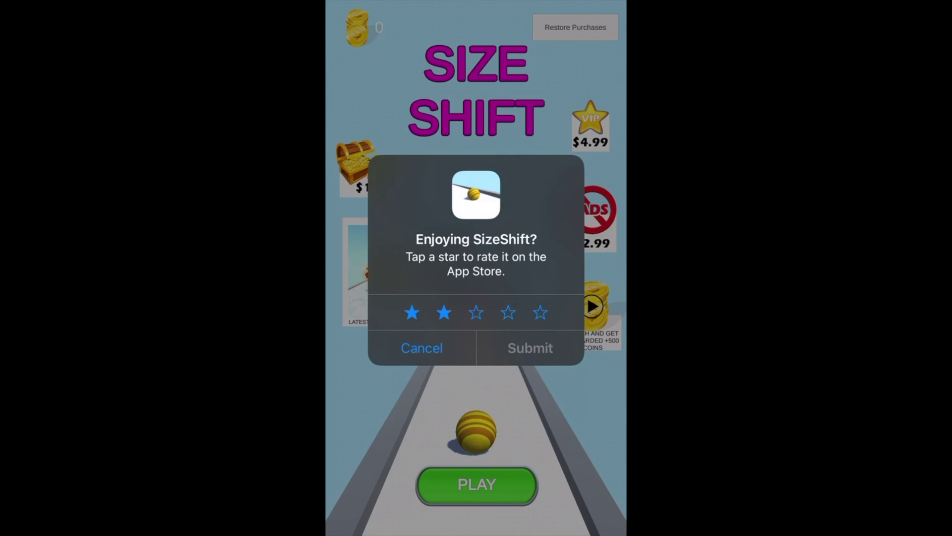
pyautogui.click(476, 313)
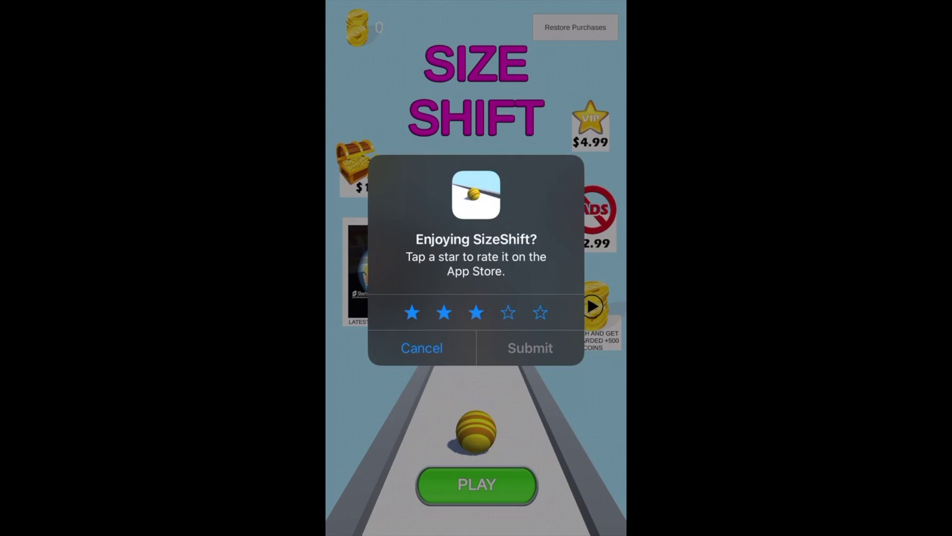
pyautogui.click(421, 348)
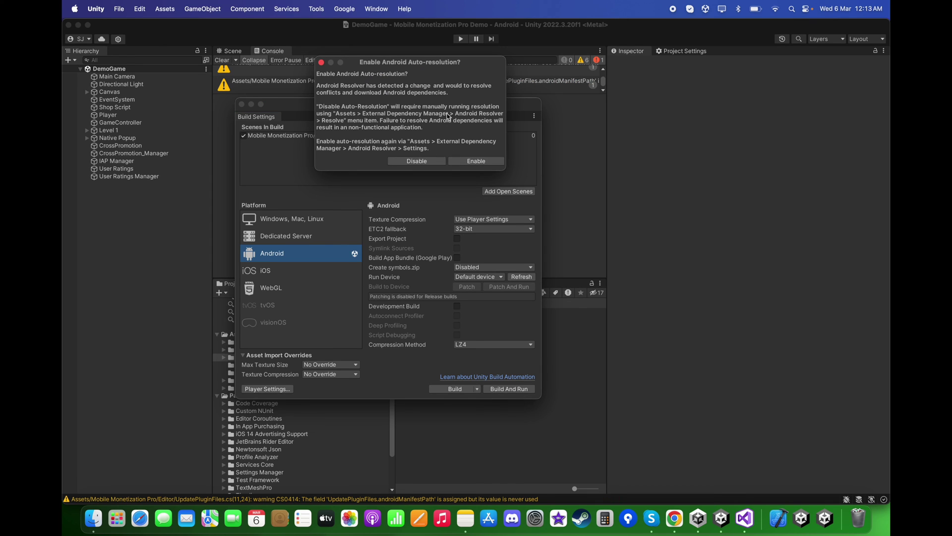
# Enable Android auto-resolution of dependencies in the Android Resolver dialog.
pyautogui.click(482, 163)
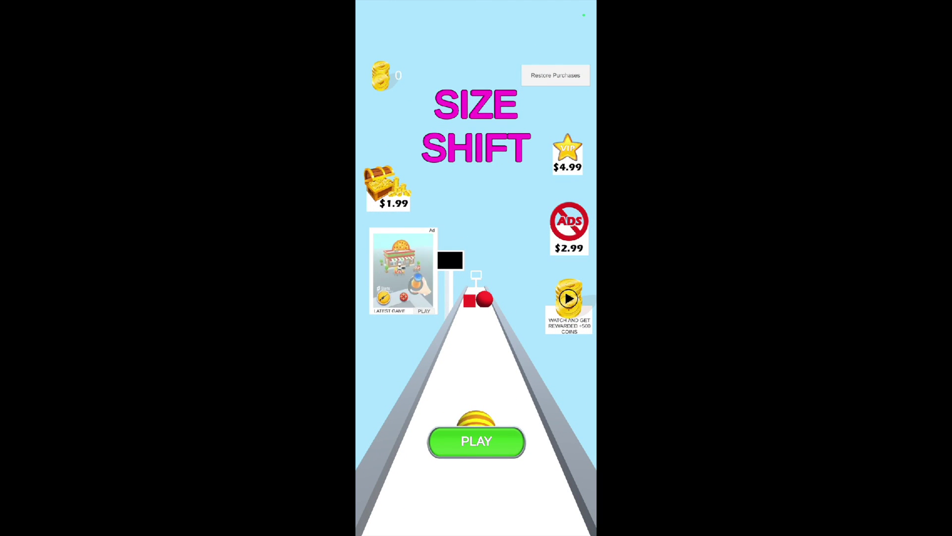
# In the Google Play review sheet, rate three up to five stars, tap the review field, then Cancel.
pyautogui.moveTo(505, 525); pyautogui.dragTo(483, 99)
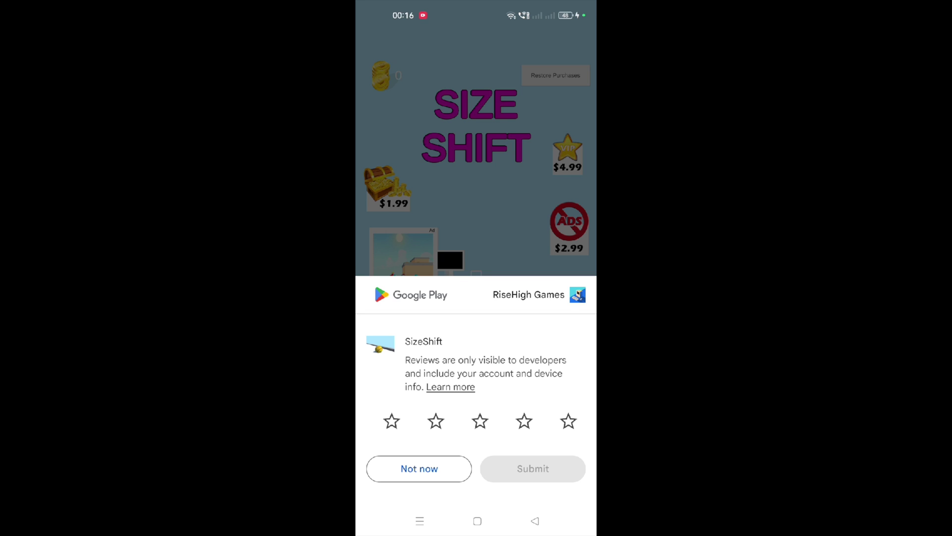
pyautogui.click(480, 421)
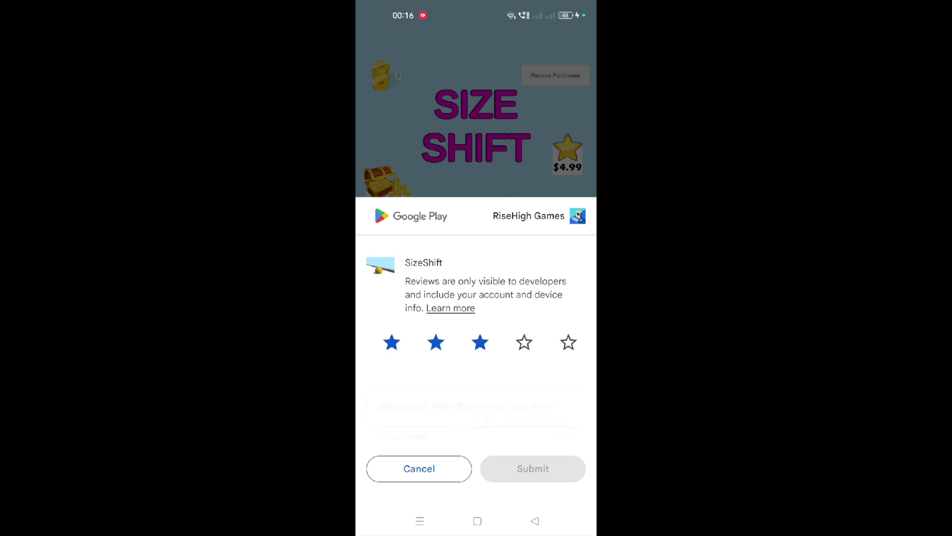
pyautogui.click(524, 342)
pyautogui.click(568, 342)
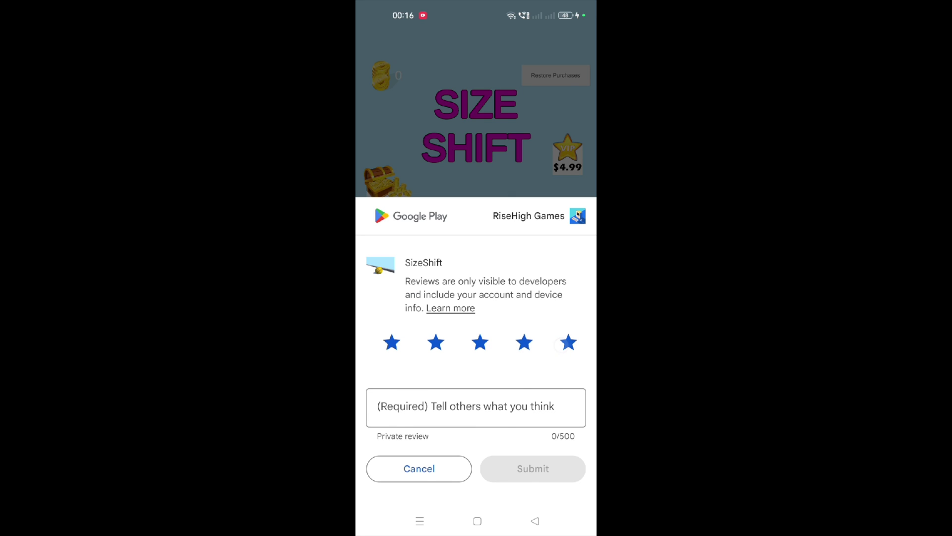
pyautogui.click(465, 407)
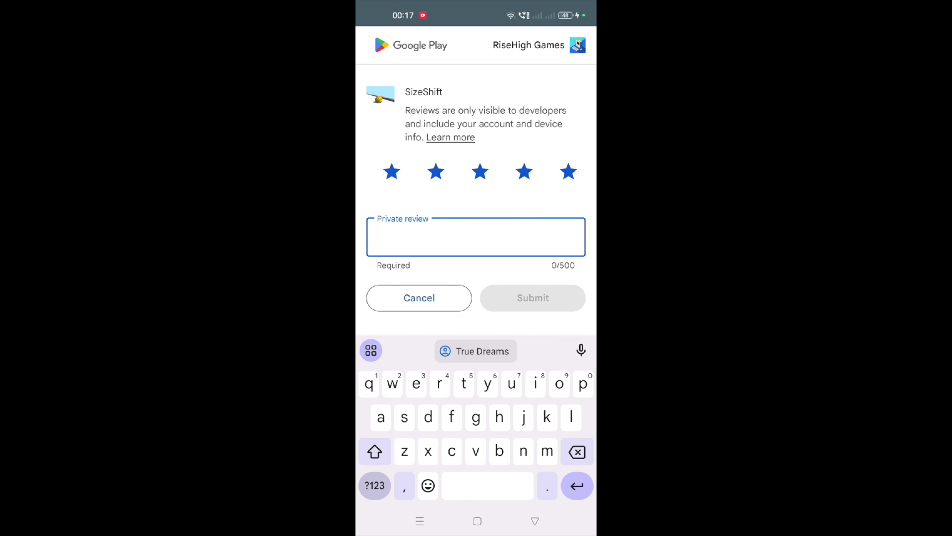
pyautogui.click(444, 304)
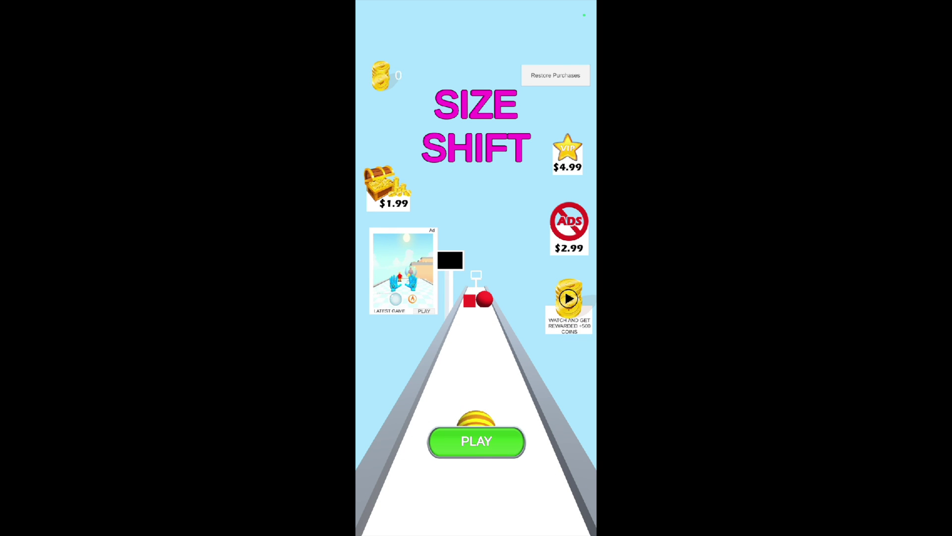